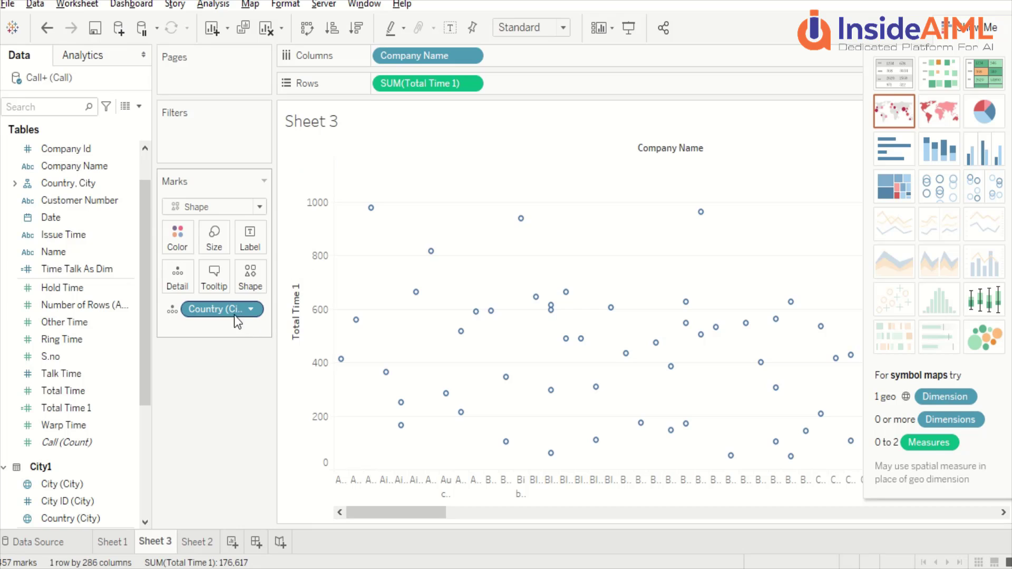
Step: Remove Country (City) from the marks and add Customer Number in its place, colouring the points by it
left_click_drag(237, 310, 95, 328)
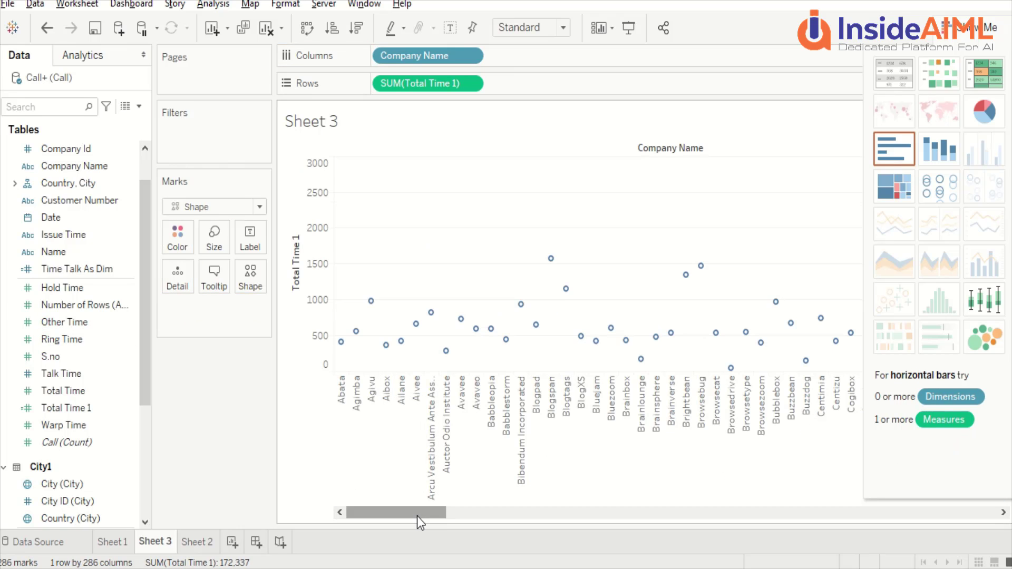
mouse_move(401, 342)
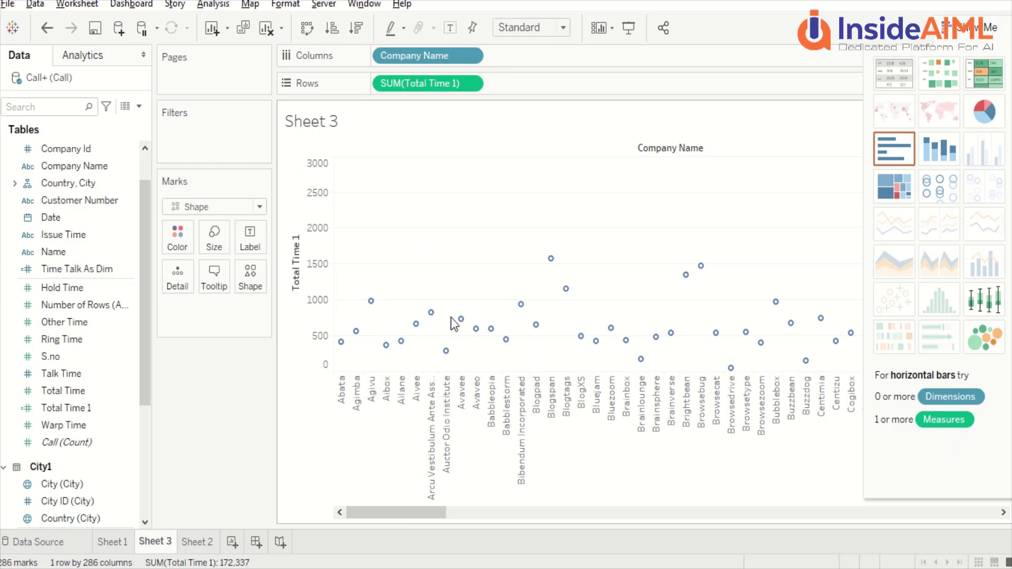
mouse_move(594, 345)
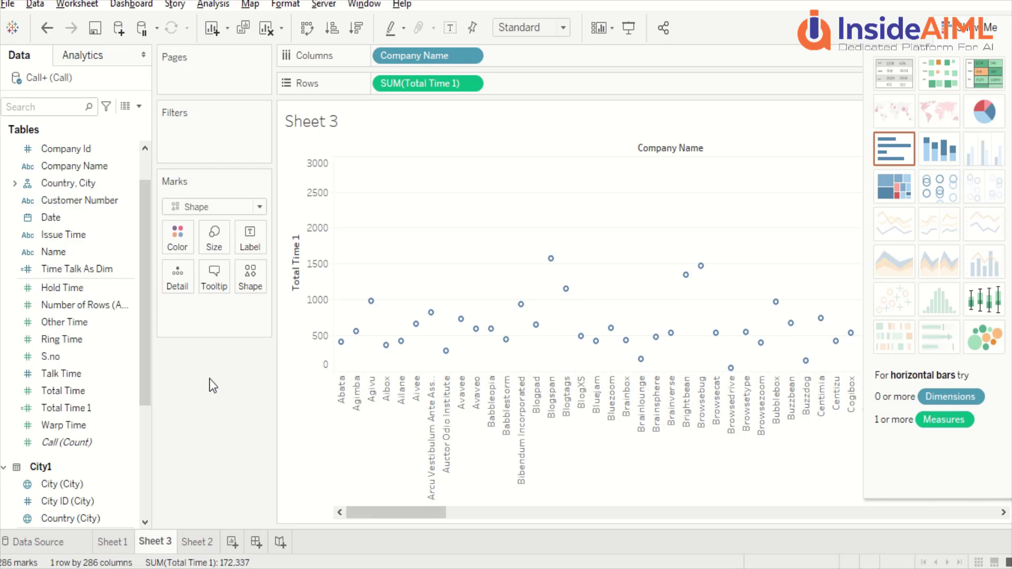
left_click_drag(69, 199, 183, 279)
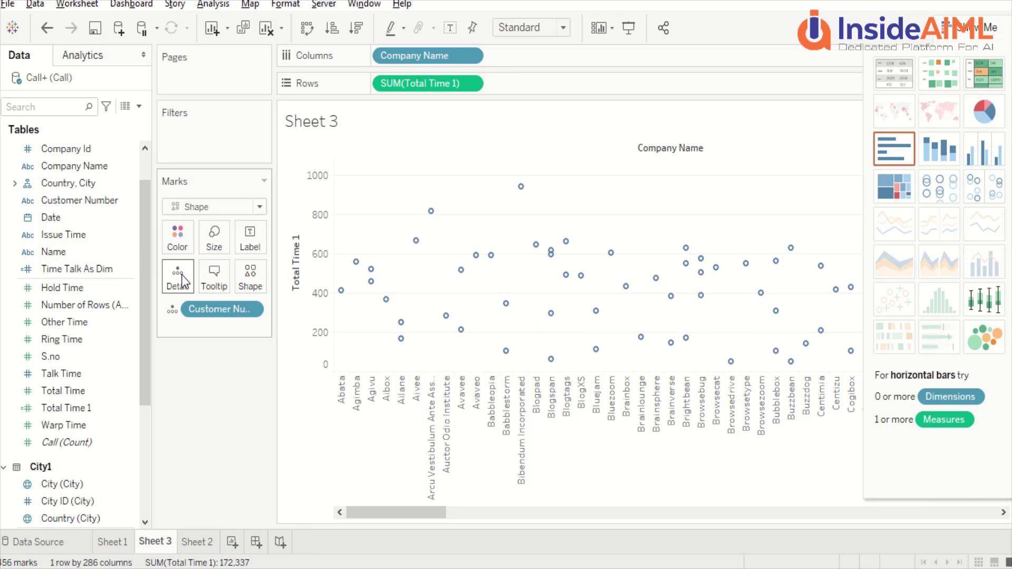
left_click_drag(212, 315, 182, 245)
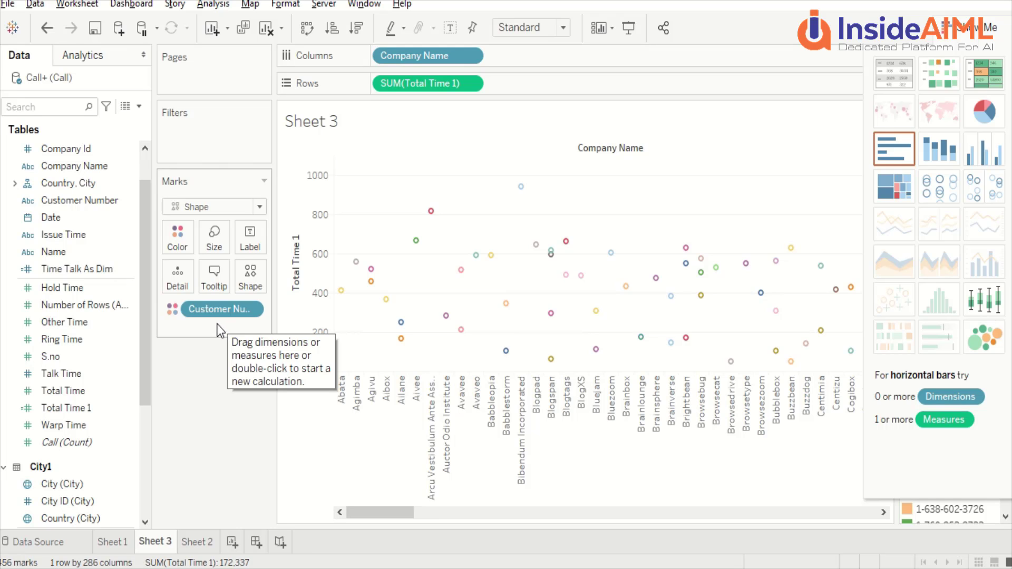
mouse_move(821, 264)
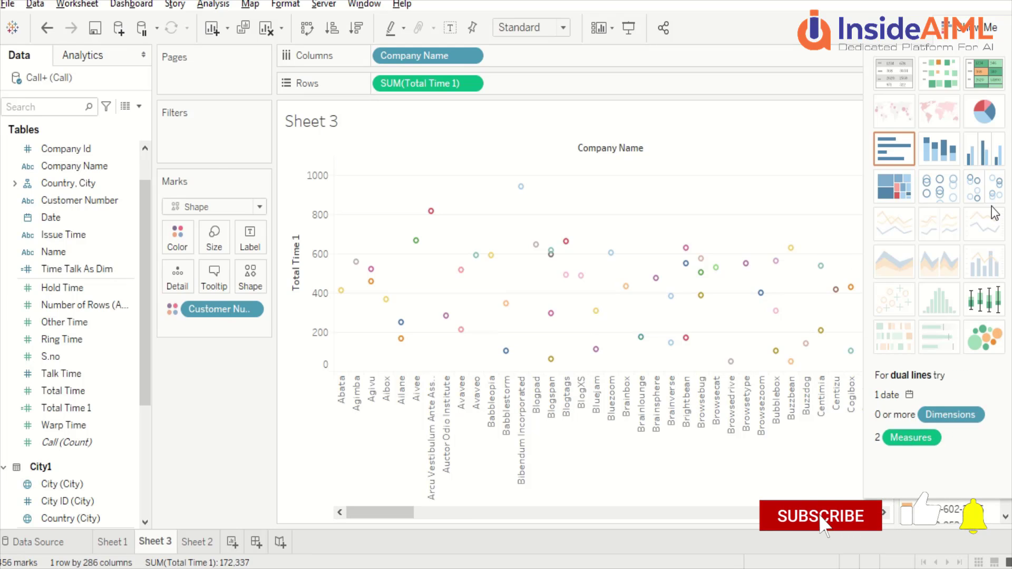
Step: Change the chart to side-by-side circles and put Customer Number ahead of Company Name in the columns
left_click(983, 190)
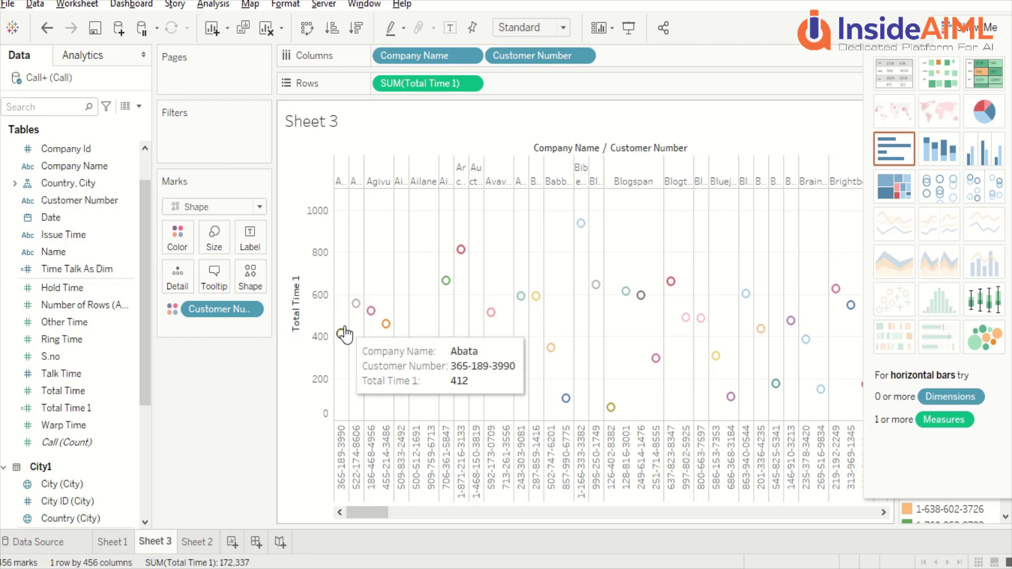
mouse_move(355, 308)
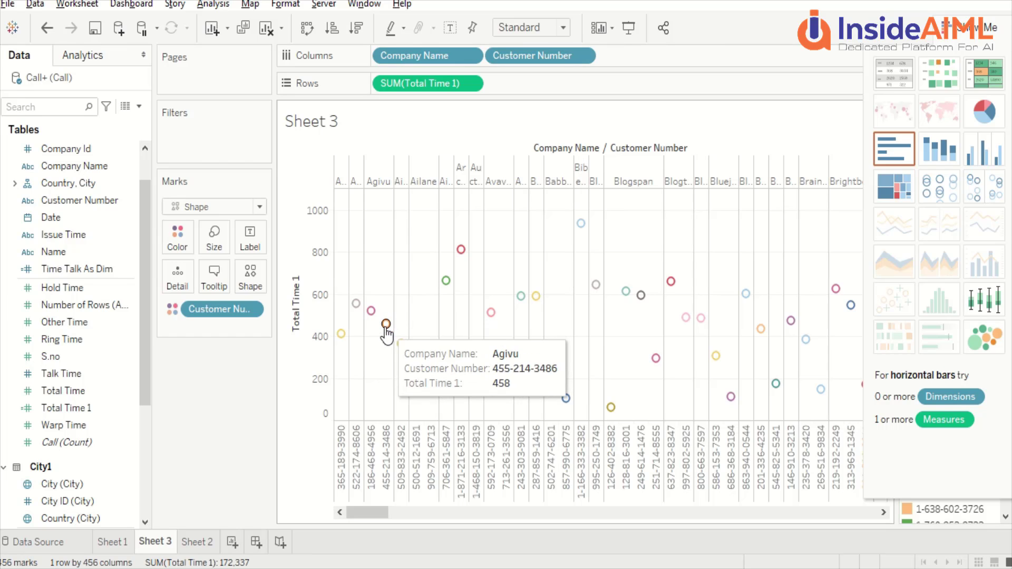
mouse_move(381, 326)
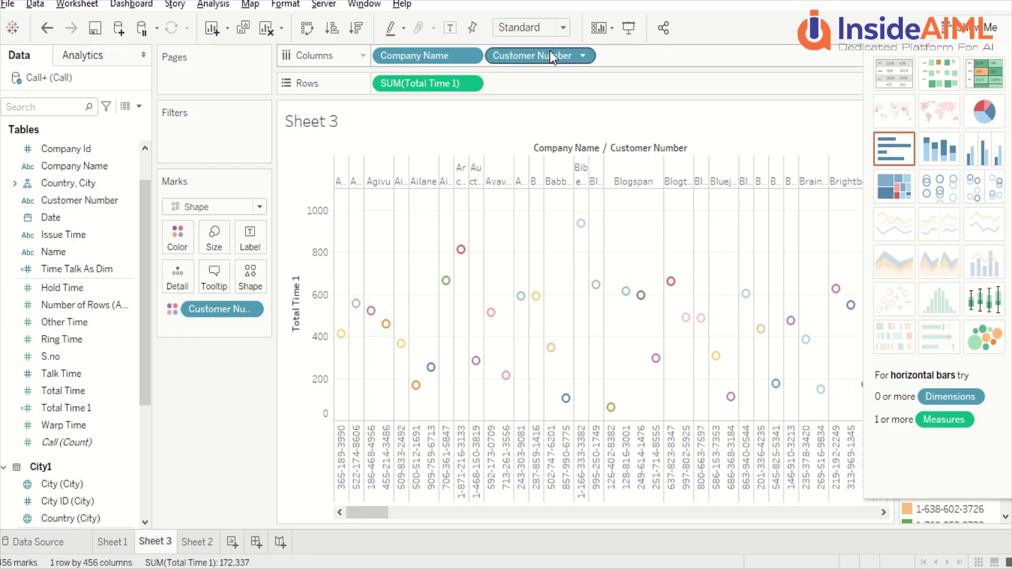
left_click_drag(548, 54, 381, 50)
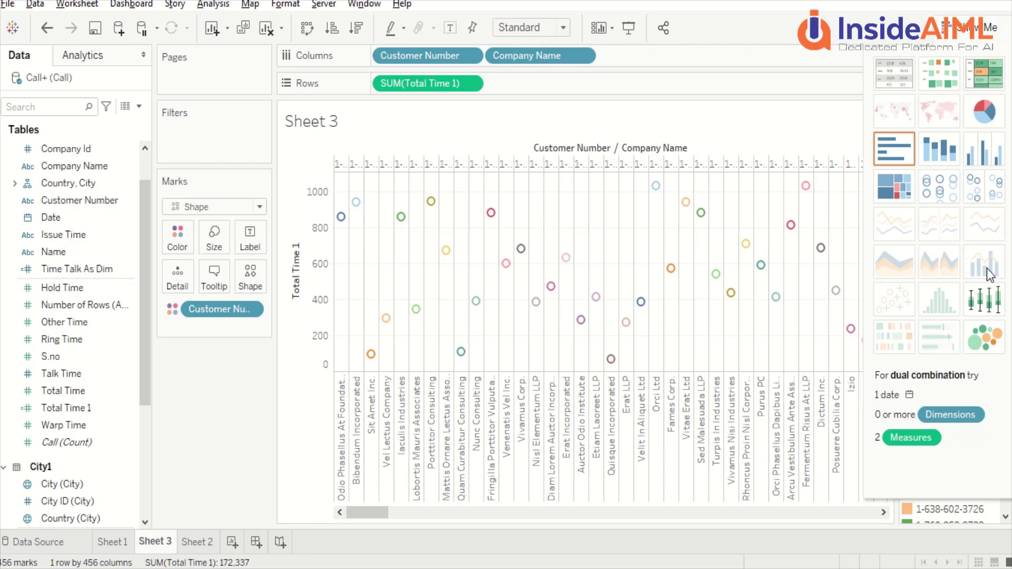
Step: Change the chart to a box-and-whisker plot and remove Customer Number from its marks
left_click(992, 310)
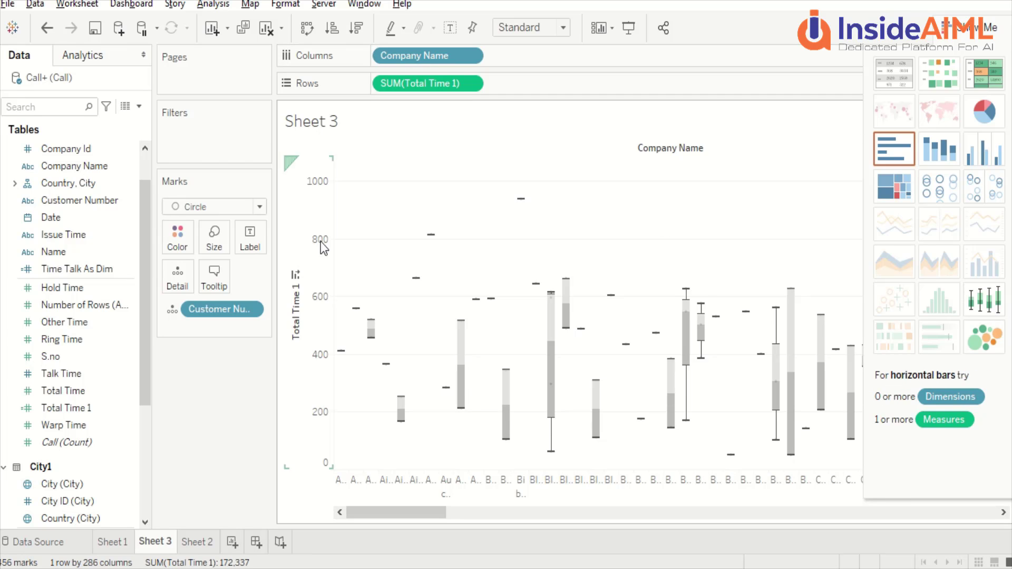
left_click_drag(242, 316, 99, 329)
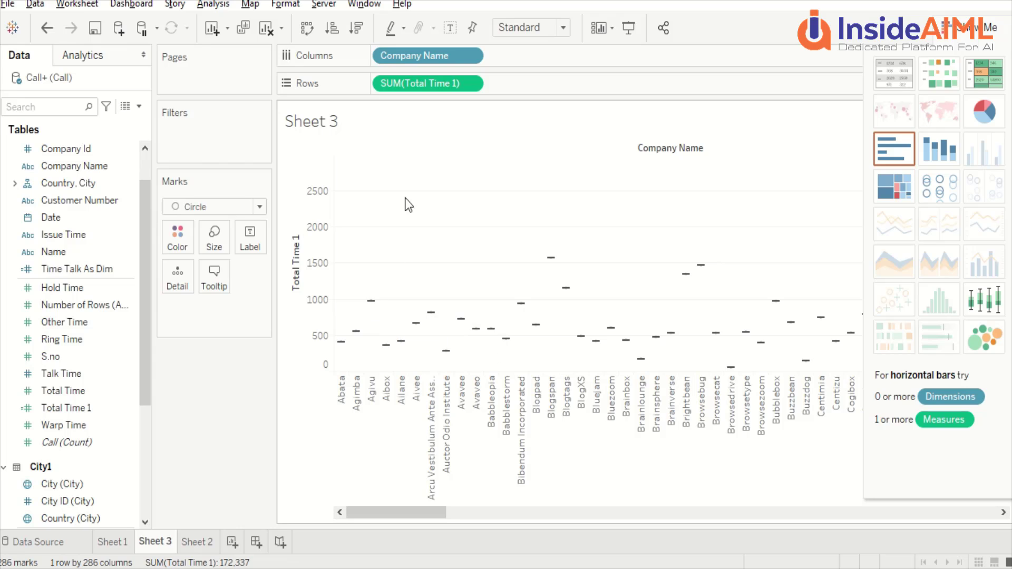
Step: Try Talk Time as a row field and move it to the marks as a detail, keeping SUM(Total Time 1) on the rows
left_click(79, 340)
left_click_drag(75, 377, 532, 84)
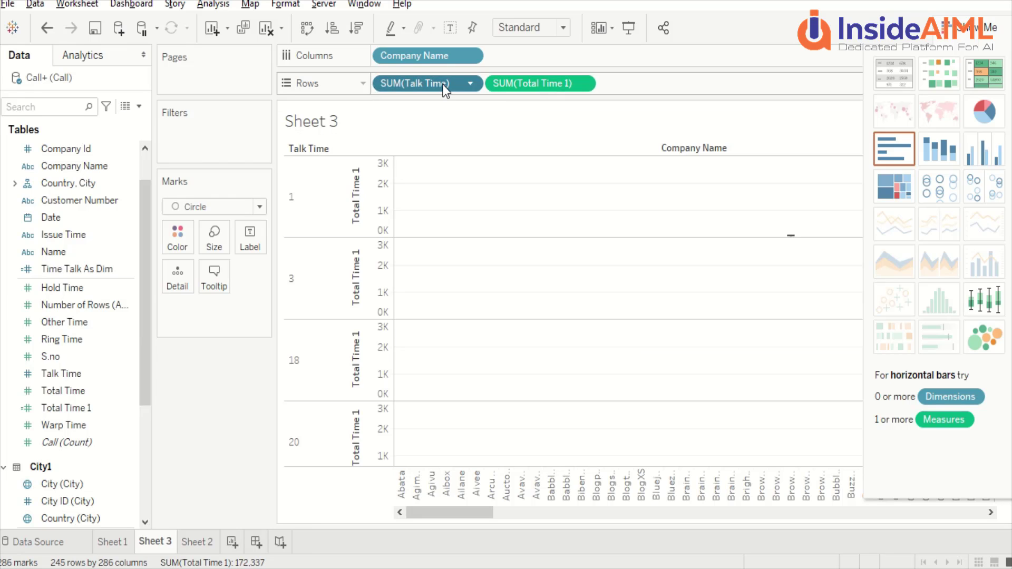
left_click_drag(464, 84, 230, 309)
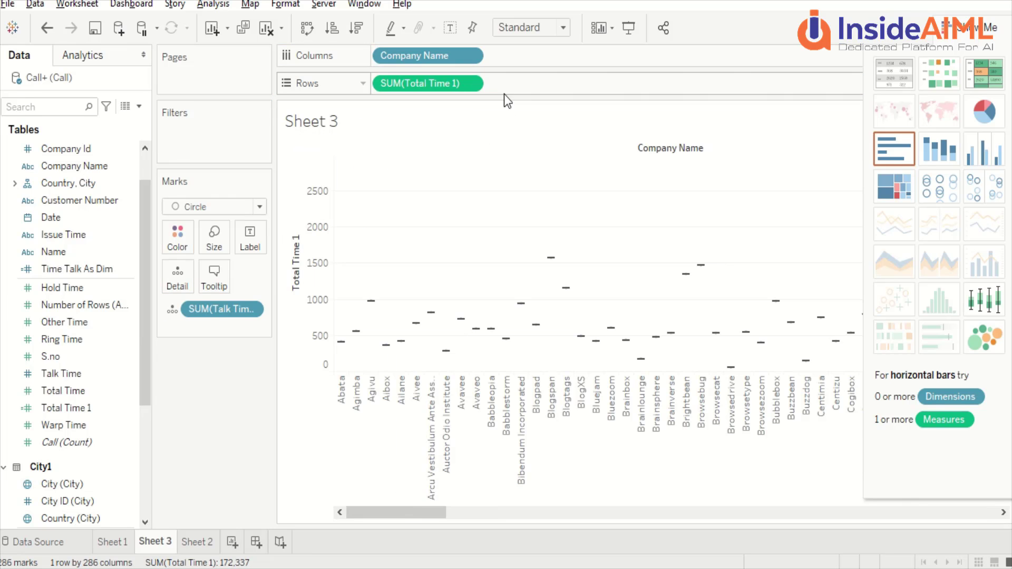
left_click_drag(424, 85, 216, 324)
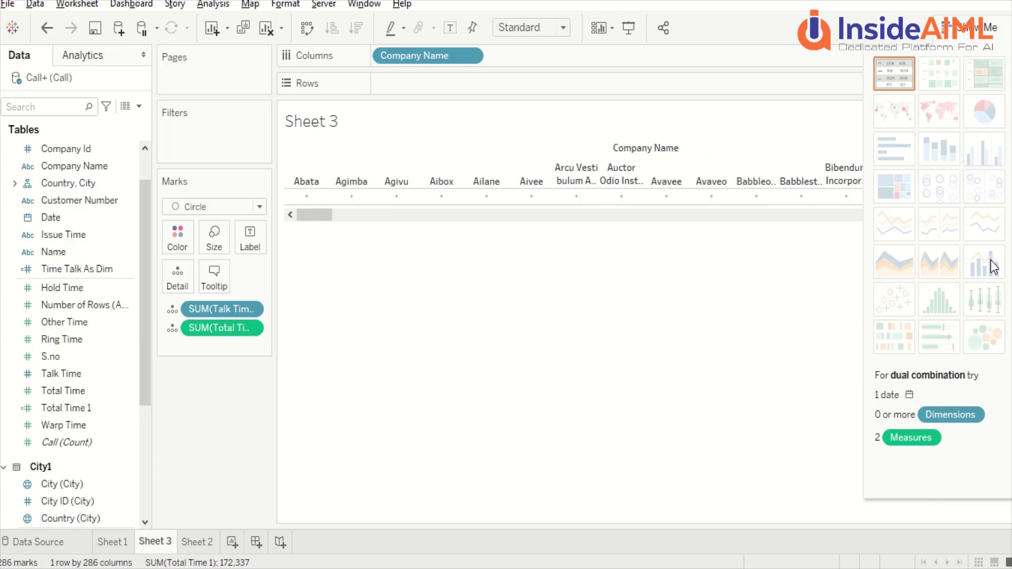
left_click_drag(217, 327, 421, 74)
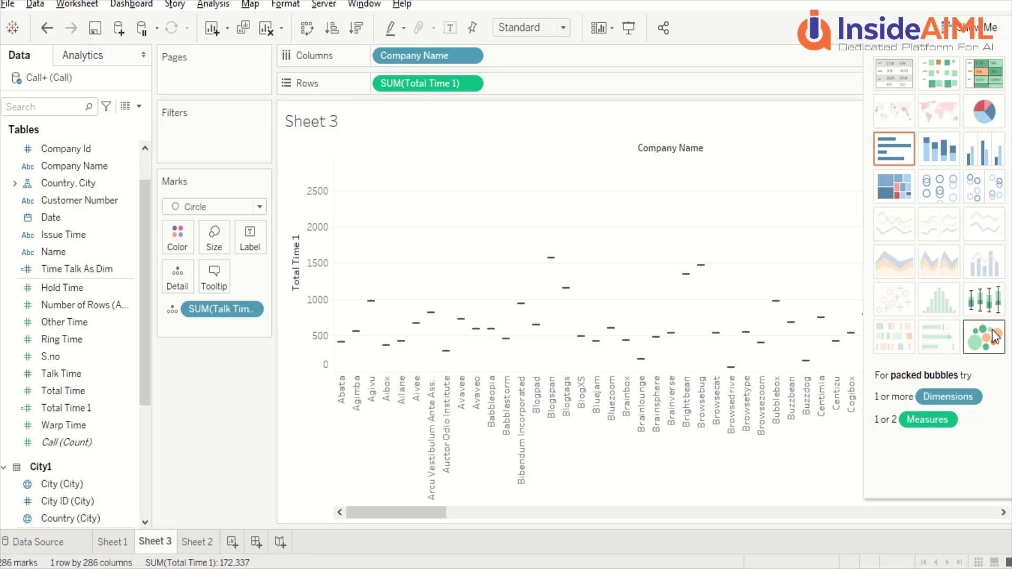
Step: Remove Company Name and Talk Time from the view and turn Total Time 1 into a histogram
mouse_move(430, 313)
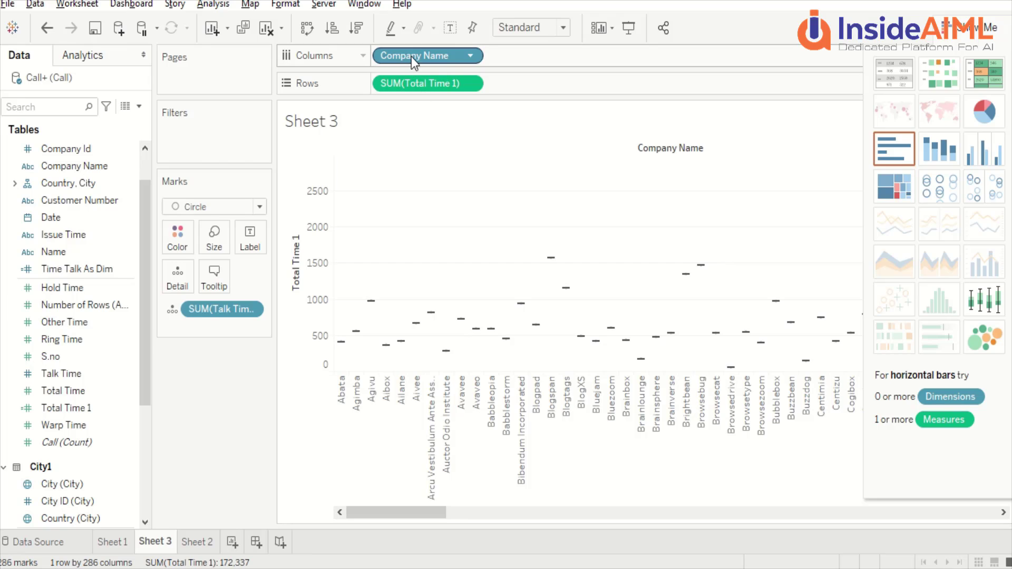
left_click_drag(411, 56, 70, 349)
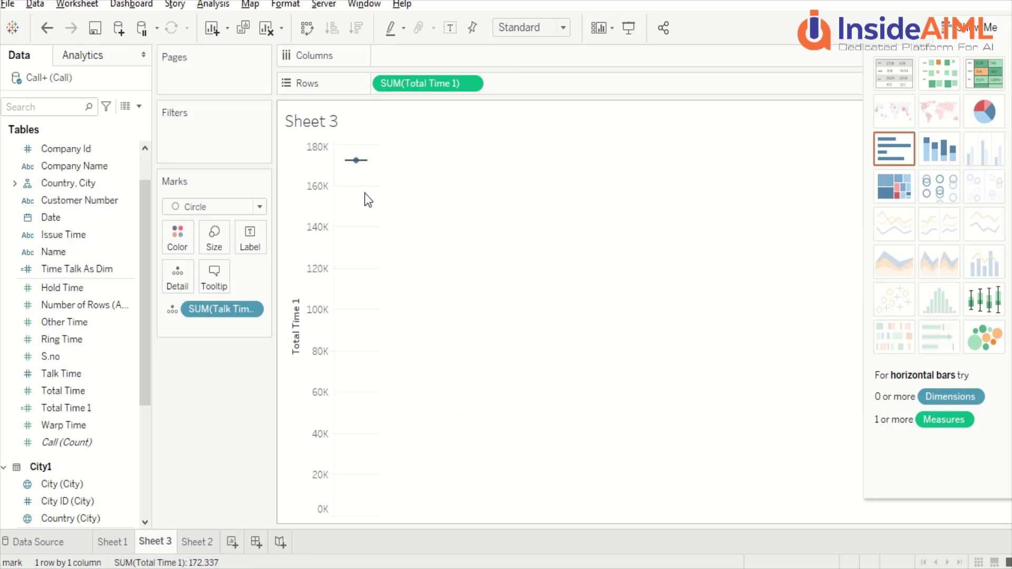
mouse_move(356, 158)
left_click_drag(222, 309, 85, 340)
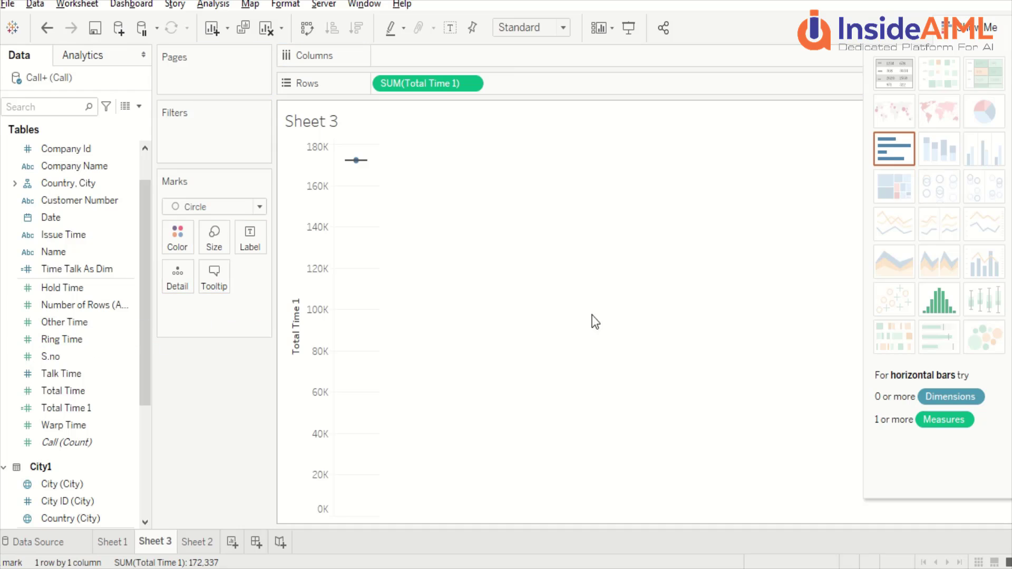
left_click(940, 306)
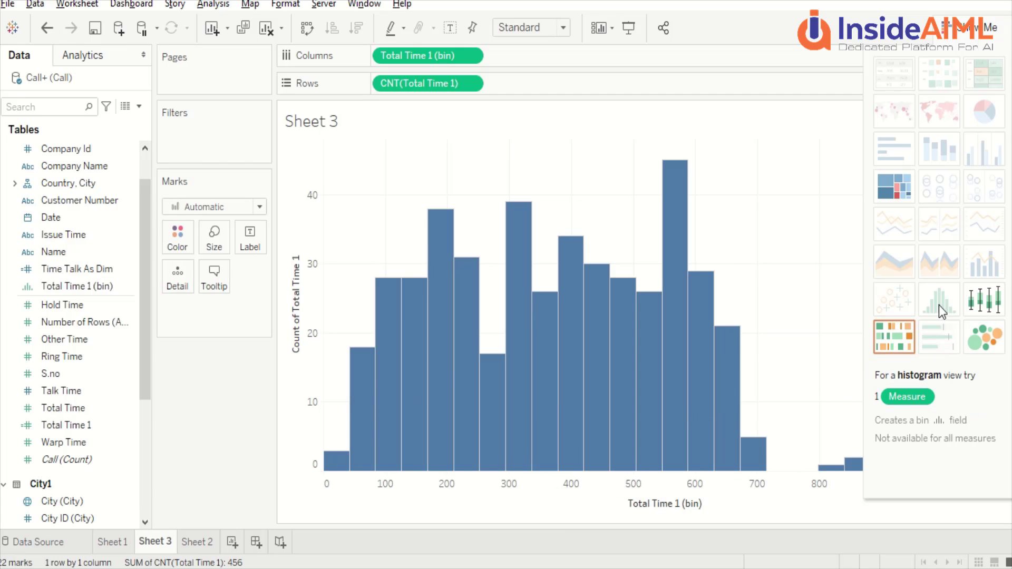
Step: Show the binned Total Time 1 data as a Gantt view and switch it to packed bubbles
left_click(896, 336)
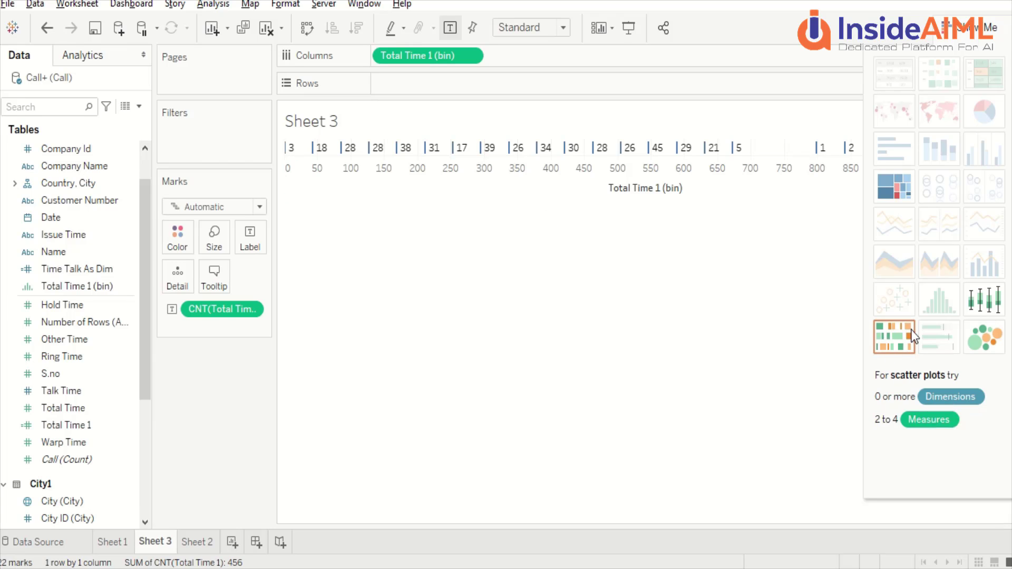
left_click(987, 340)
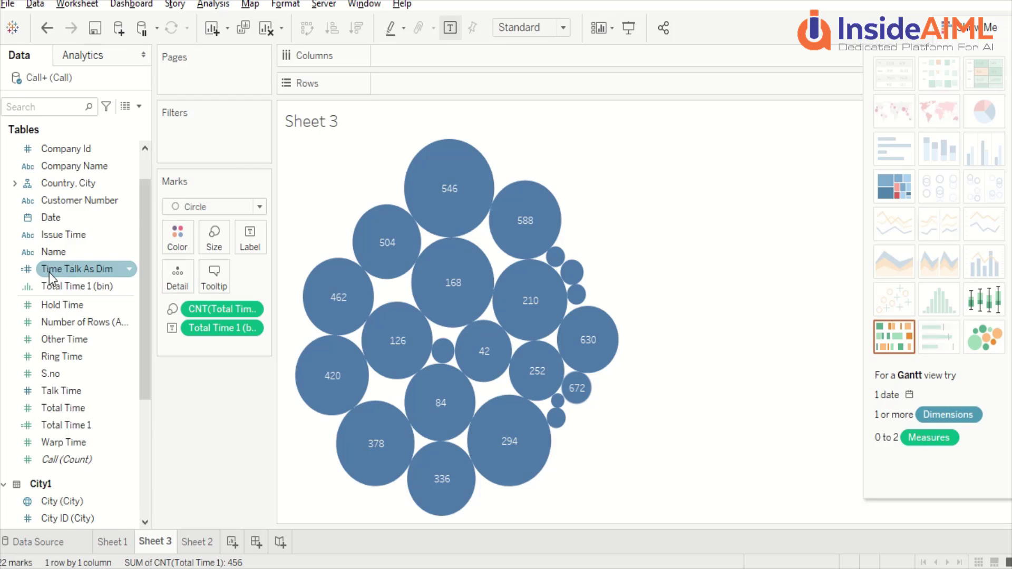
Step: Try breaking the packed bubbles down by Company Name, and remove that field from the marks again
left_click_drag(74, 166, 420, 87)
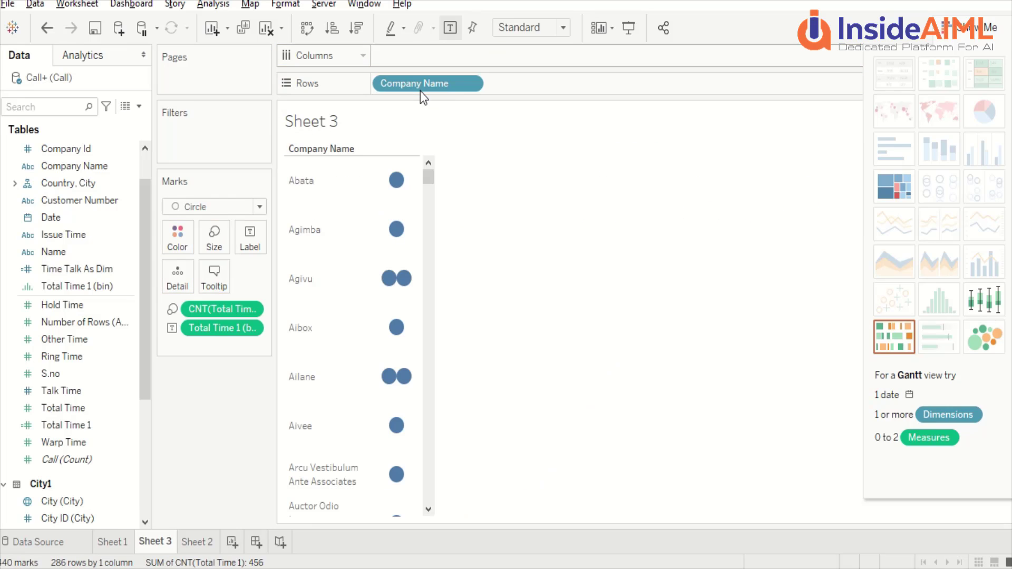
left_click(987, 342)
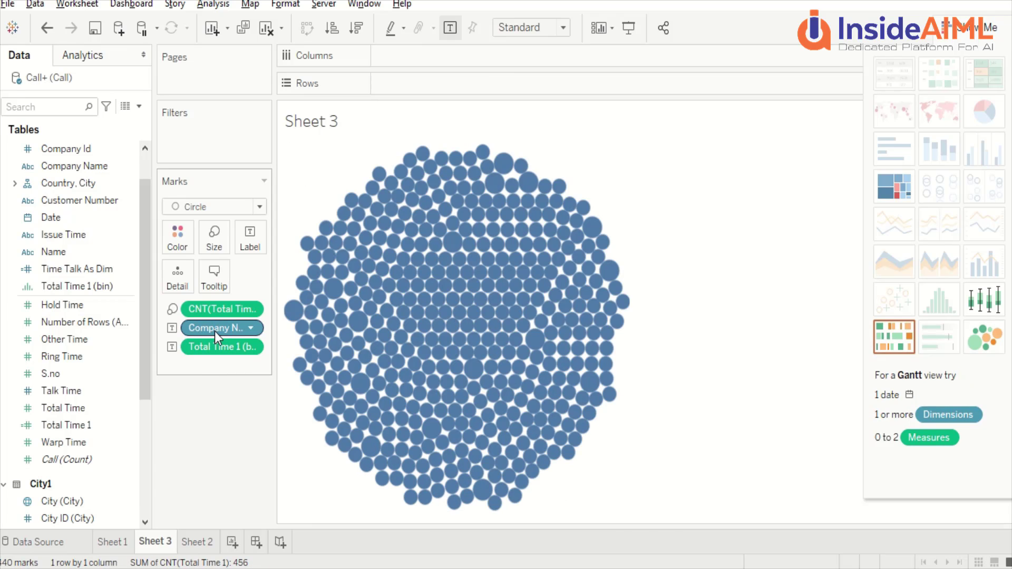
left_click_drag(214, 331, 95, 340)
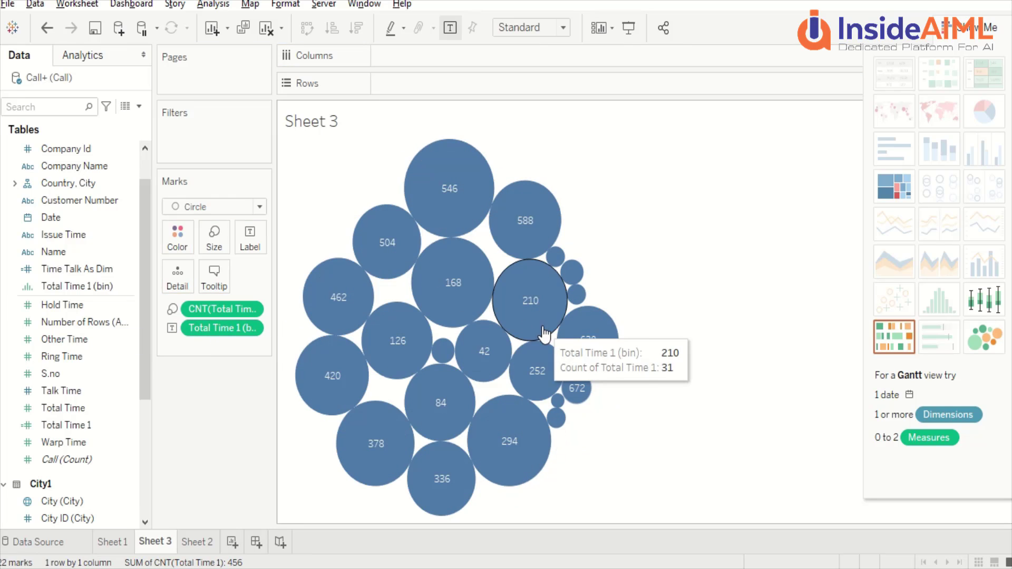
mouse_move(553, 417)
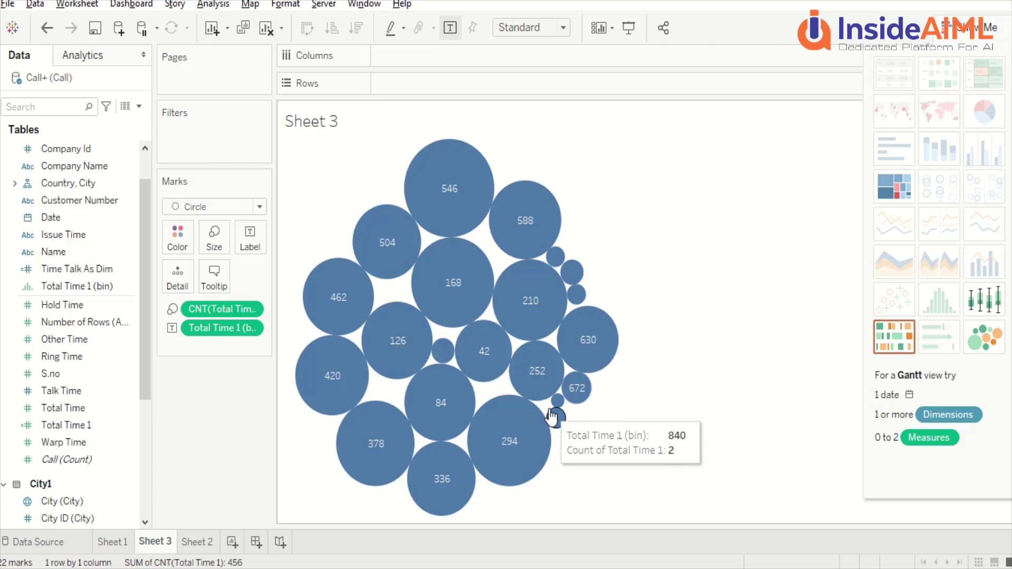
Step: Try listing Total Time 1 (bin) by Customer Number on the rows, and clear all fields from the sheet
left_click_drag(50, 210, 422, 56)
left_click_drag(224, 315, 47, 323)
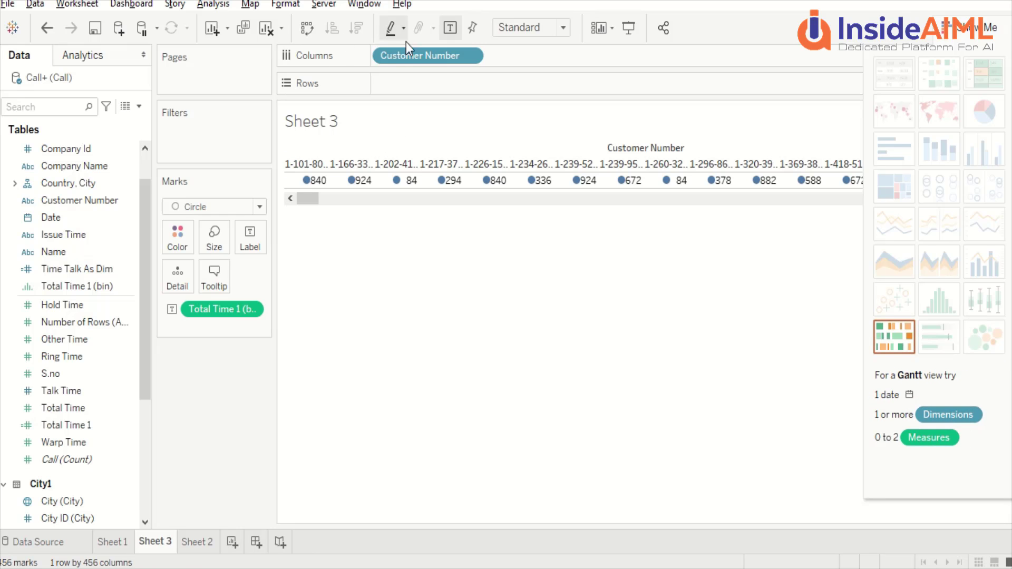
left_click_drag(407, 55, 412, 84)
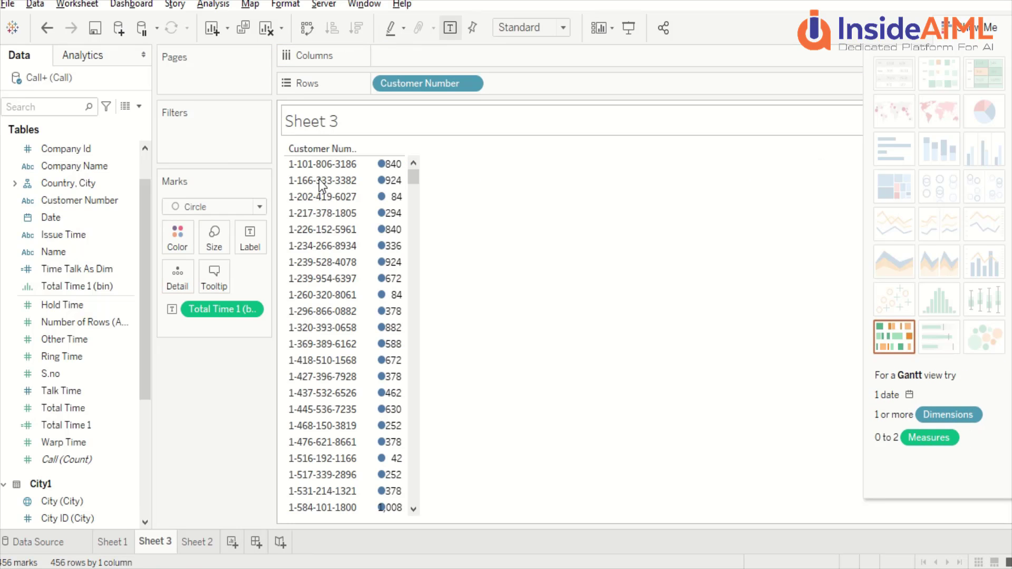
left_click_drag(217, 311, 110, 363)
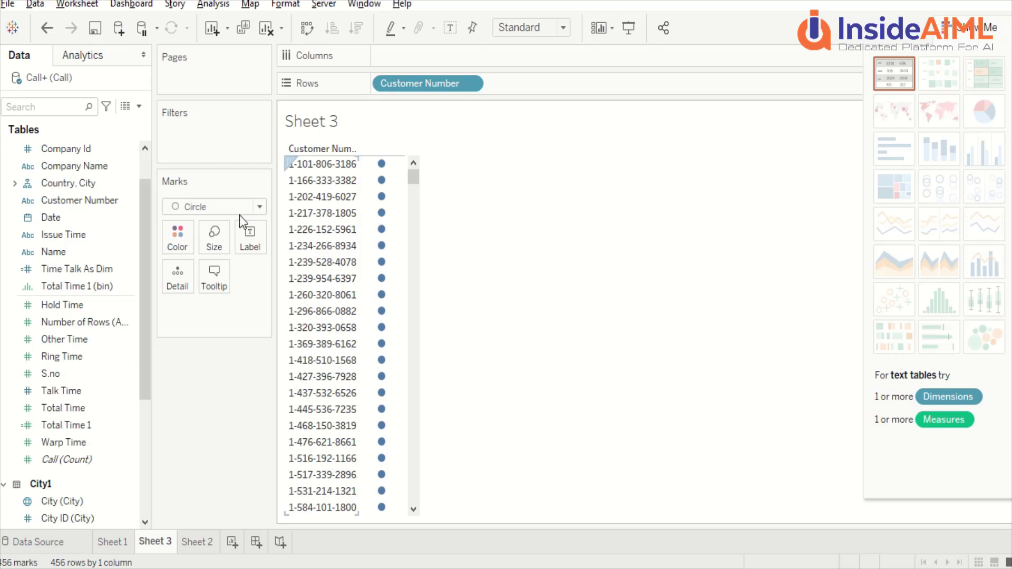
left_click_drag(416, 83, 63, 351)
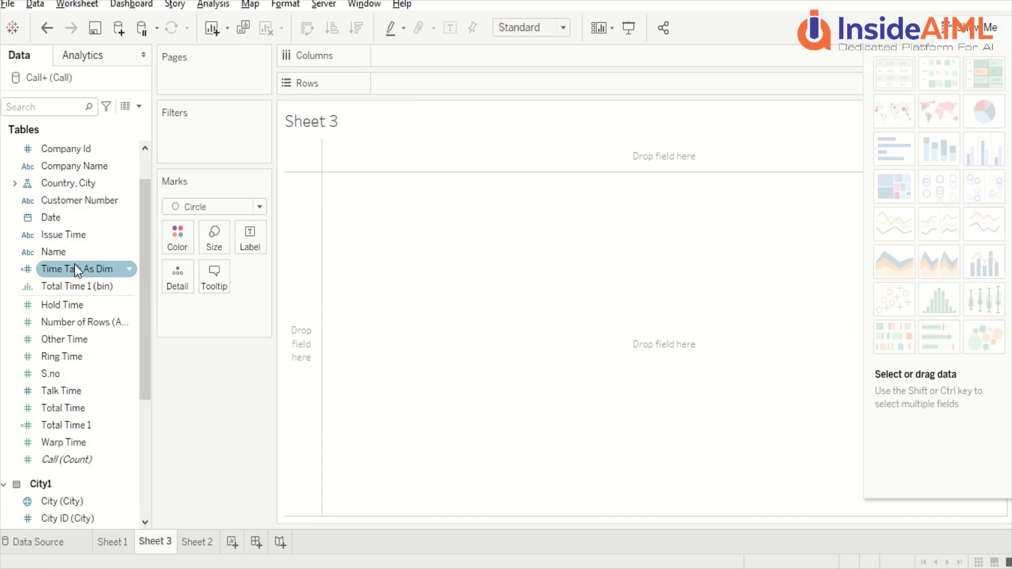
Step: Build a packed bubble chart of Company Name sized by Hold Time, and colour the bubbles by Company Name
left_click(74, 167)
left_click_drag(67, 169, 388, 211)
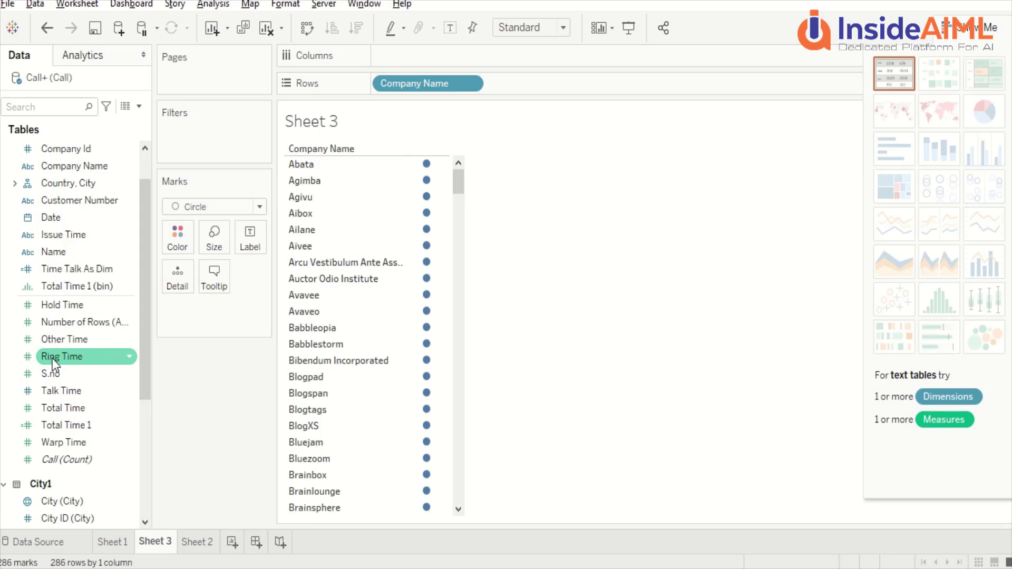
left_click_drag(81, 308, 374, 239)
left_click_drag(431, 187, 431, 189)
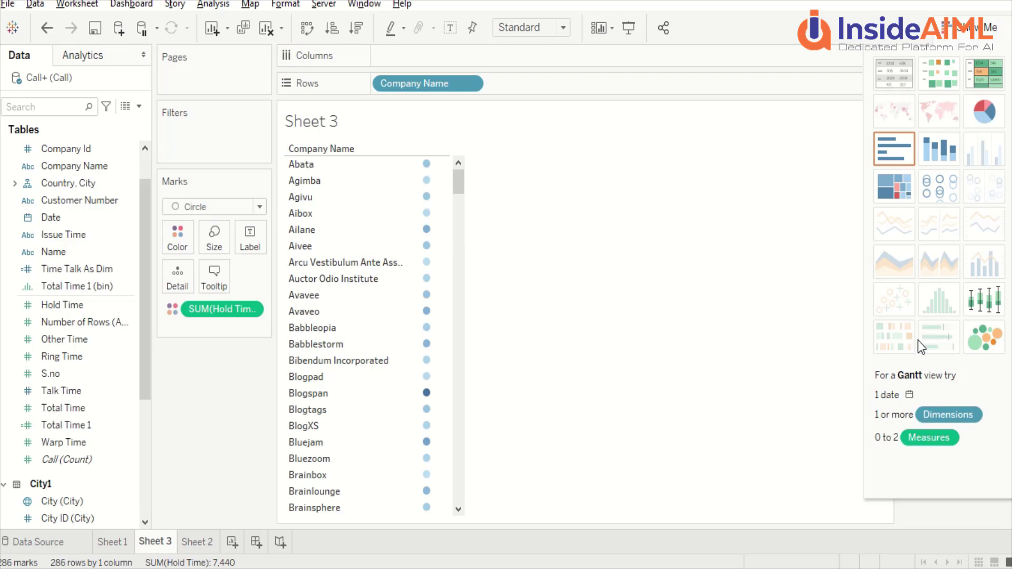
left_click(993, 343)
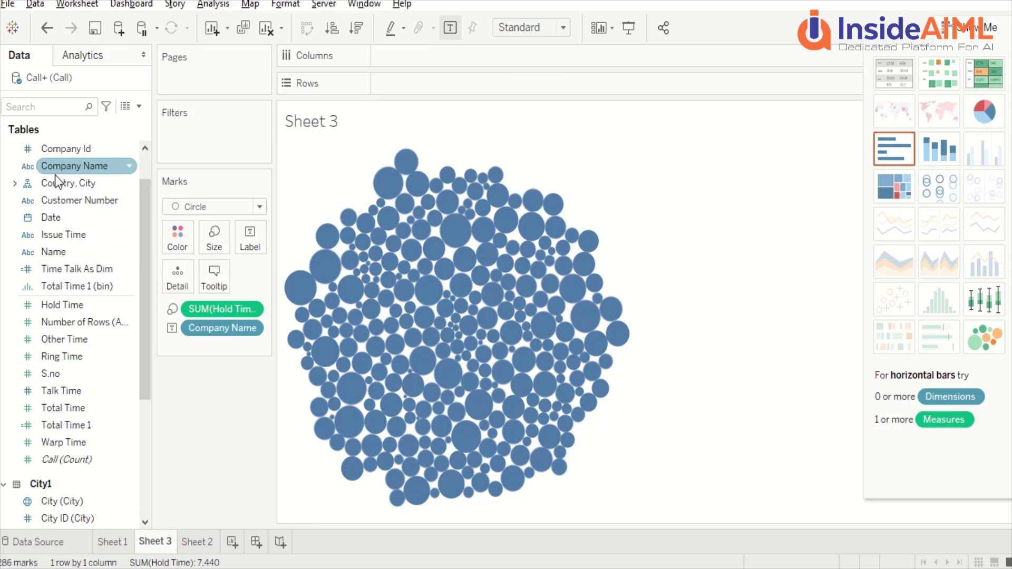
left_click_drag(63, 166, 177, 244)
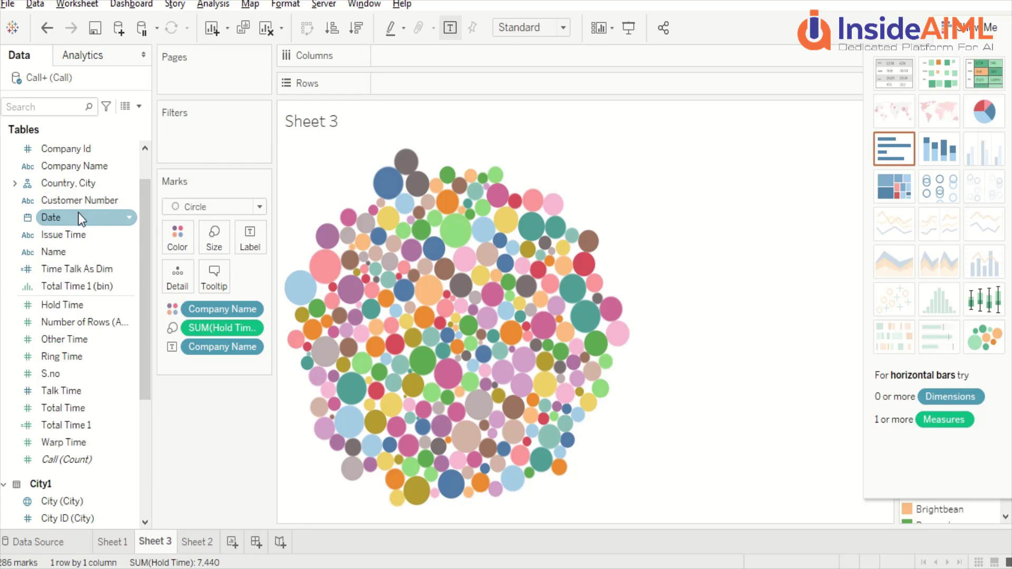
Step: Add a new blank worksheet to the workbook
left_click(212, 27)
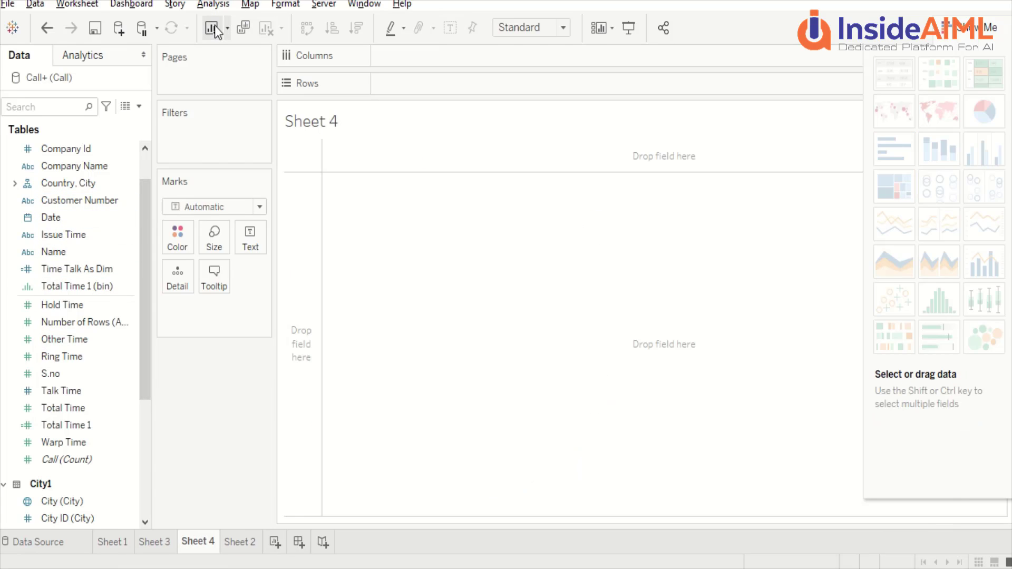
Step: Build a continuous line chart of Hold Time by year of Date, and hide the chart type suggestions
left_click_drag(55, 220, 342, 181)
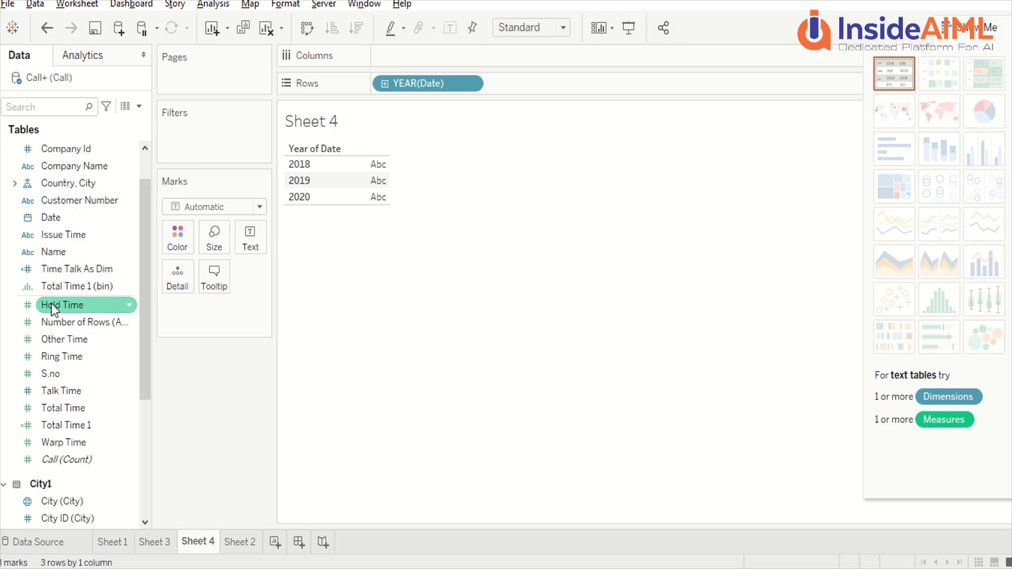
left_click_drag(52, 304, 363, 176)
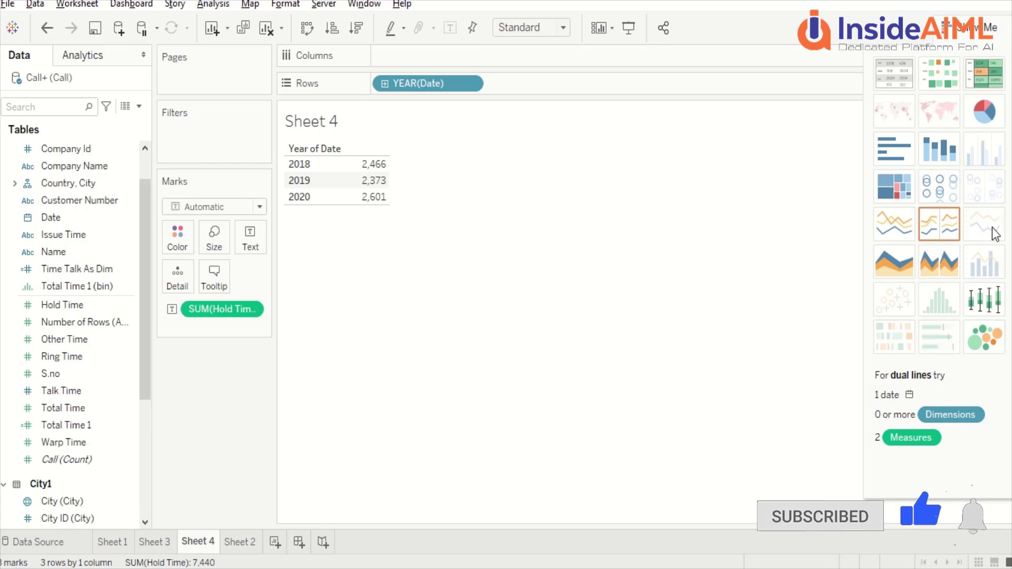
left_click(894, 233)
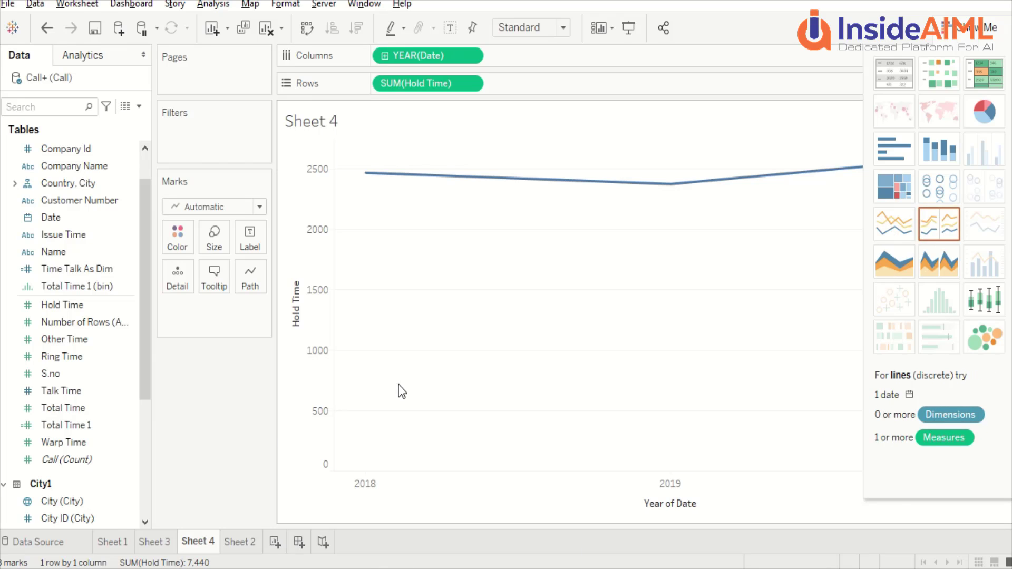
left_click(975, 27)
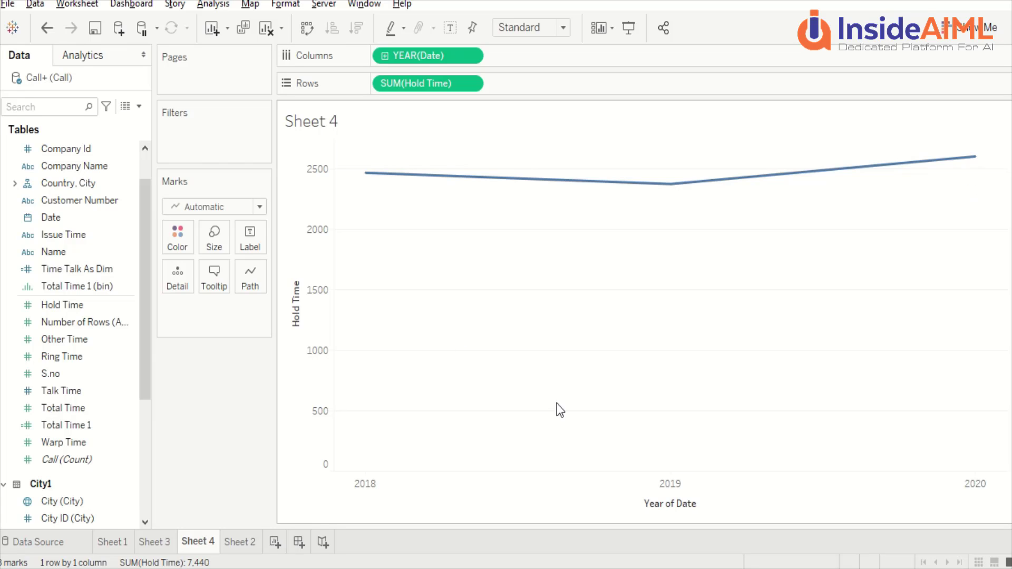
Step: Try keeping only the 2019 point of the line, and remove the resulting year filter
left_click(670, 184)
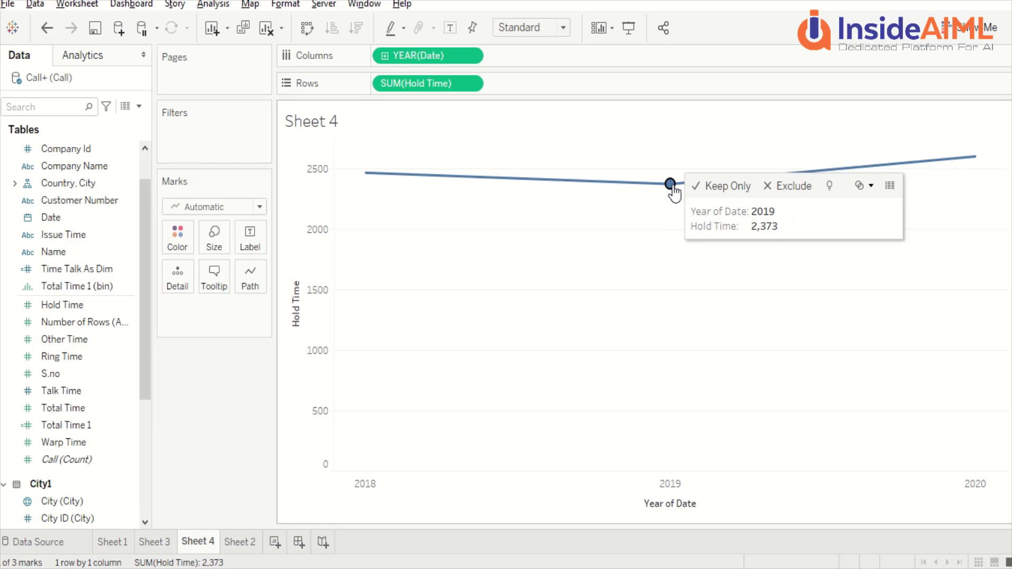
left_click(716, 186)
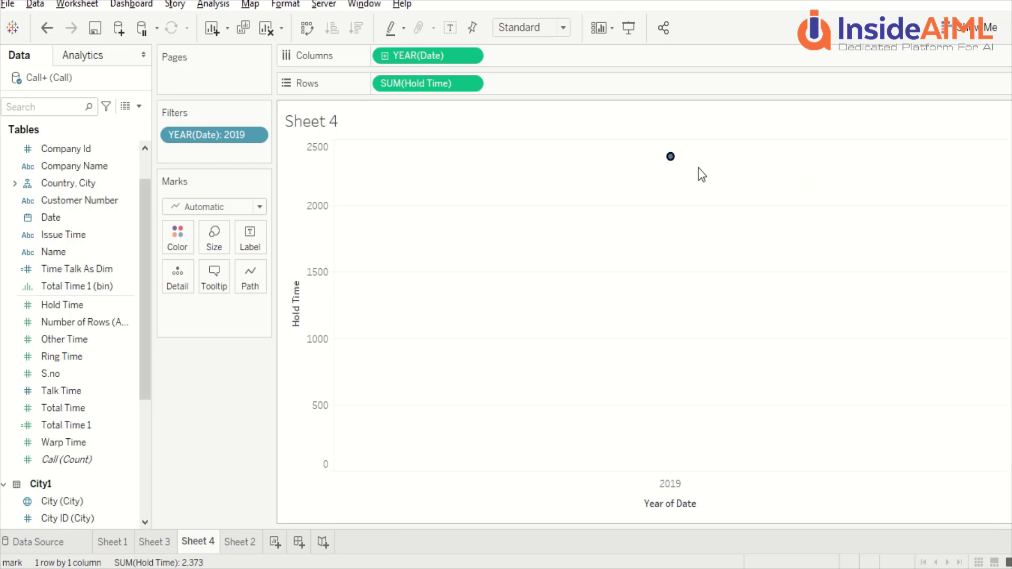
left_click(670, 161)
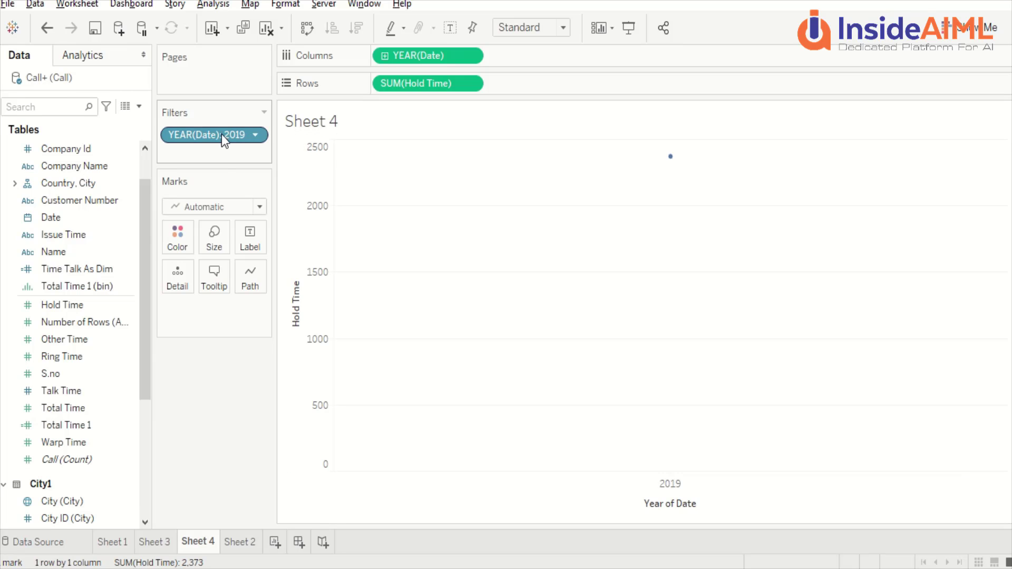
left_click_drag(222, 134, 133, 252)
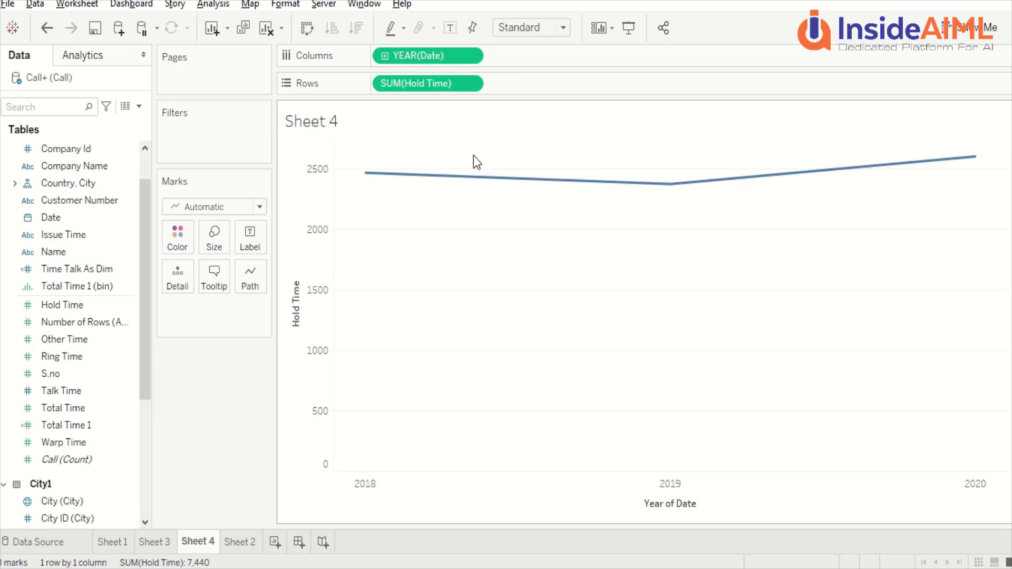
Step: Drill the continuous Date on the columns down from year through quarter, month and week to day
mouse_move(673, 186)
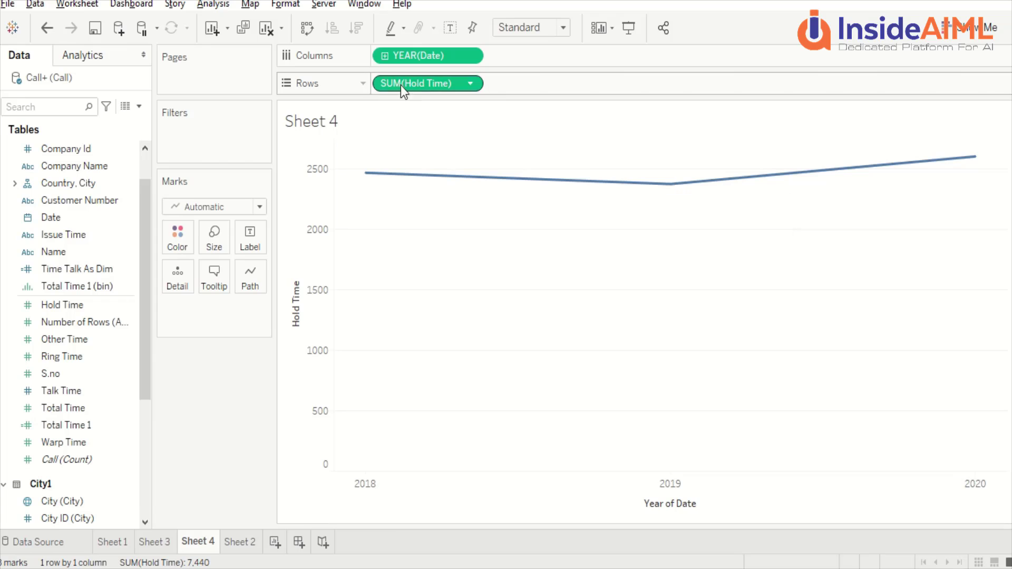
left_click(384, 57)
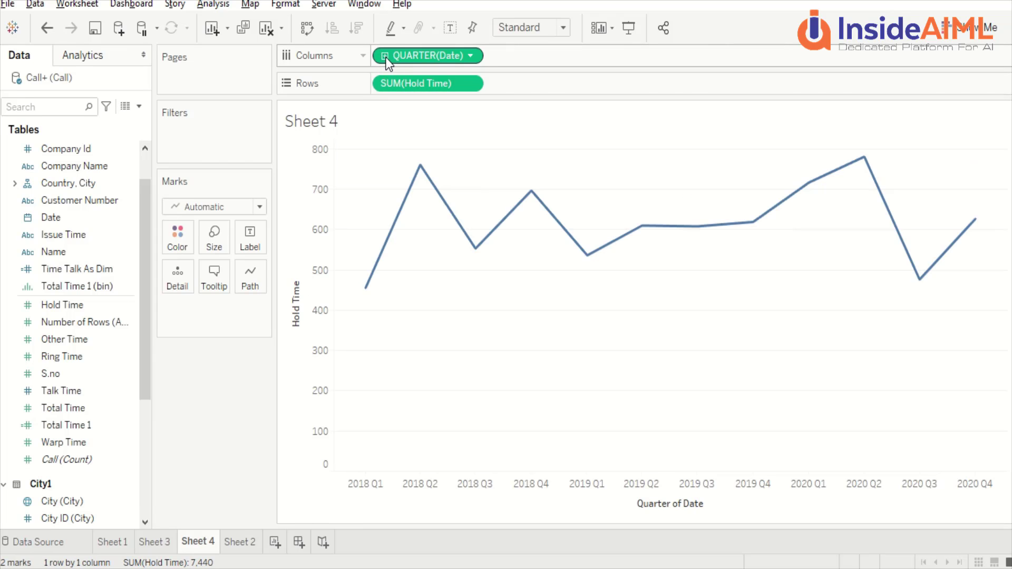
left_click(384, 56)
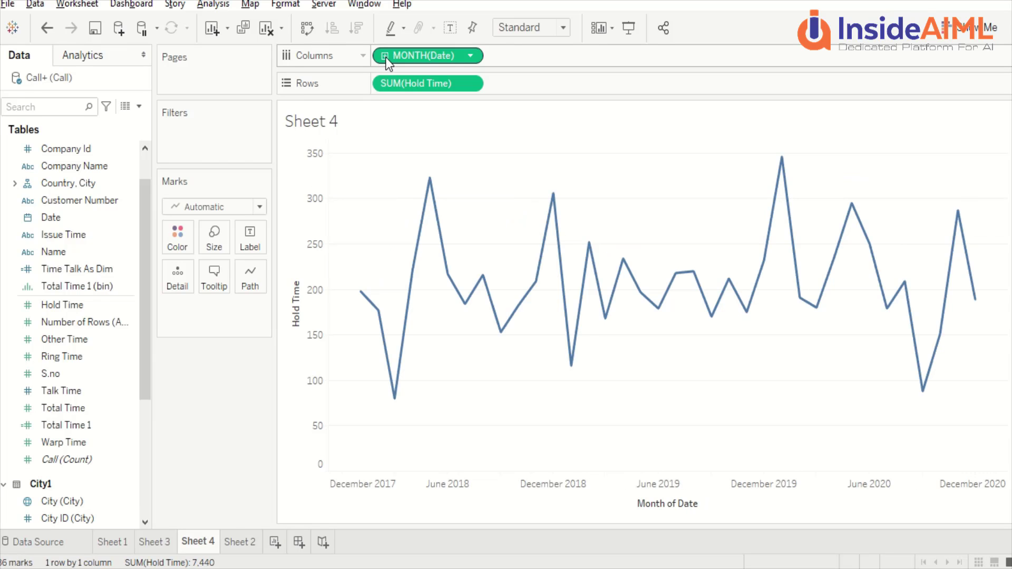
left_click(384, 57)
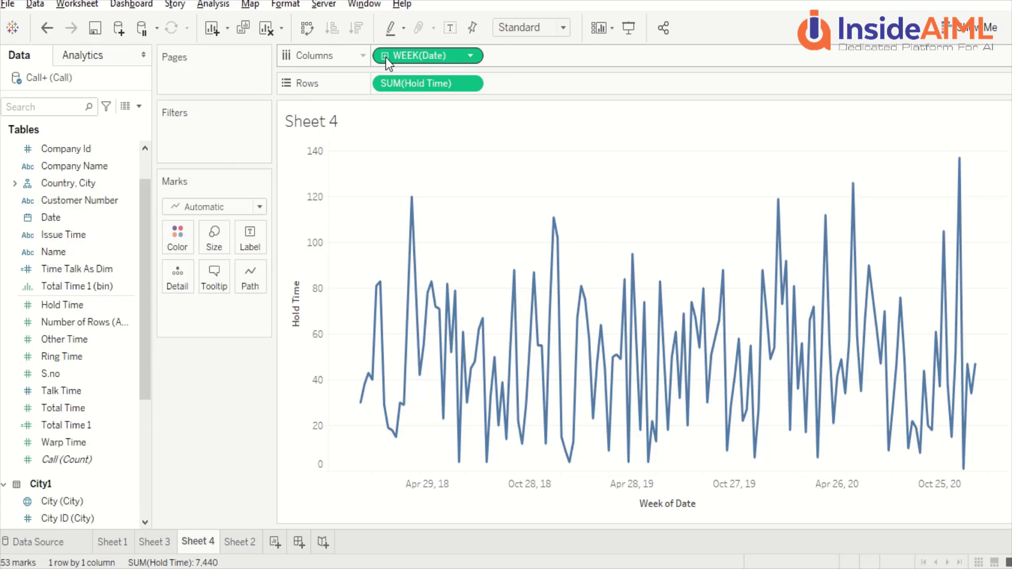
left_click(385, 56)
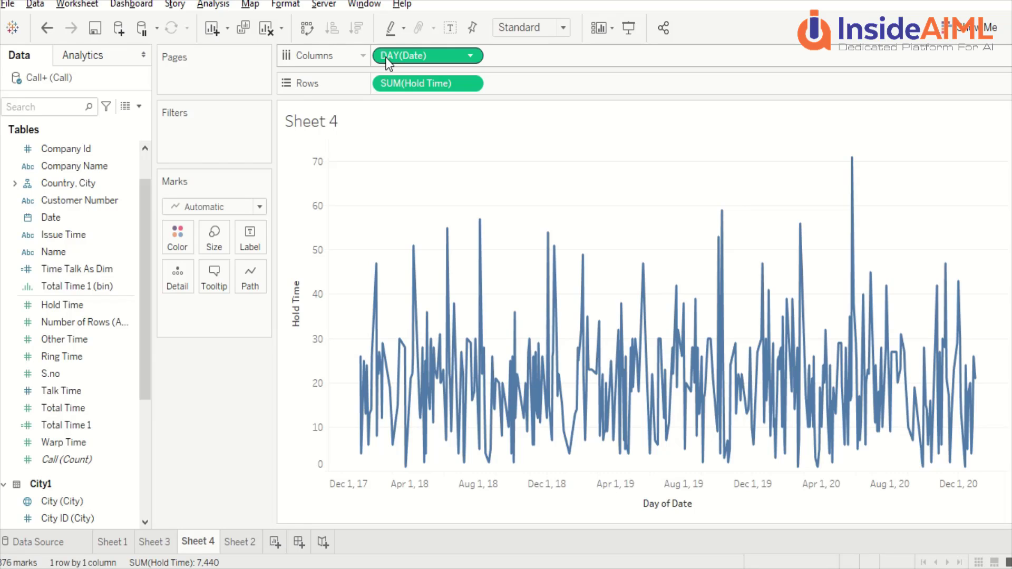
Step: Switch the chart to discrete lines using Show Me, and look through the daily Hold Time across the months
left_click(981, 27)
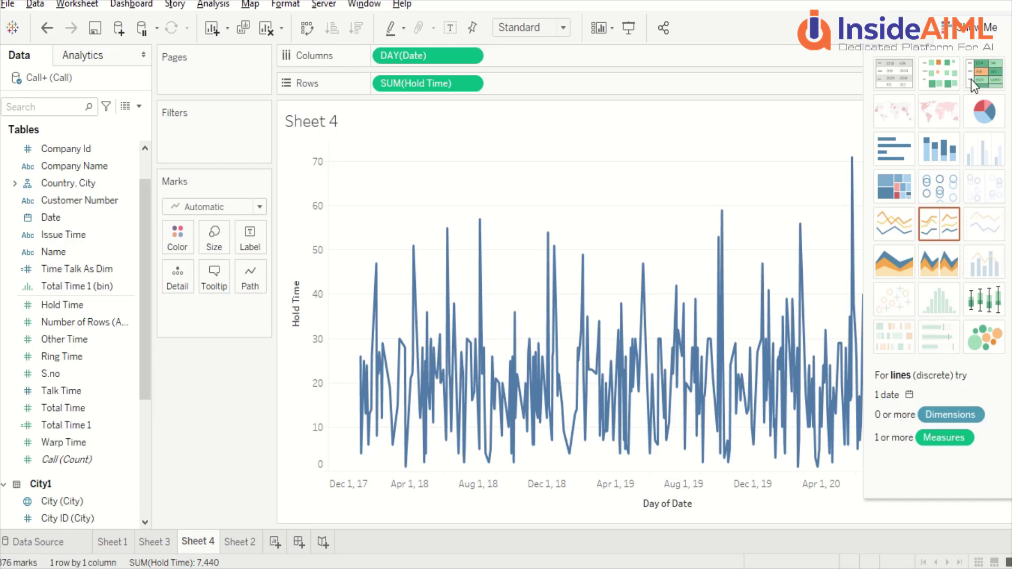
left_click(929, 223)
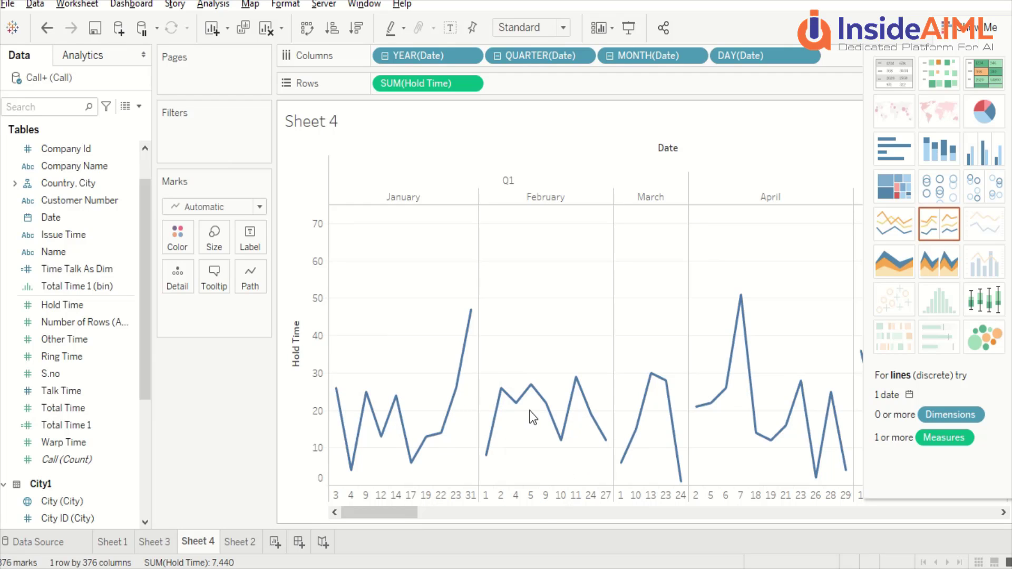
mouse_move(596, 411)
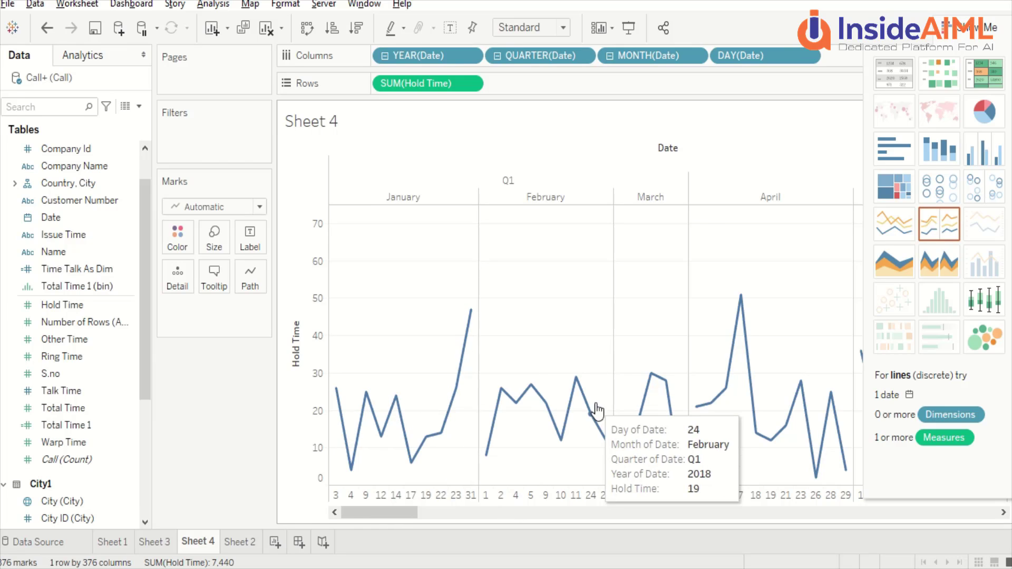
left_click_drag(400, 513, 562, 501)
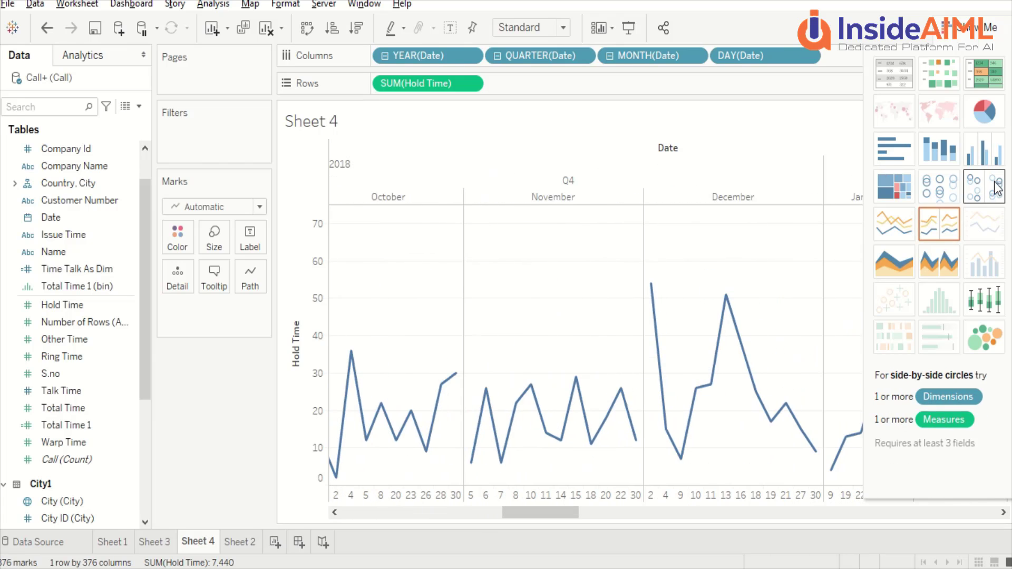
left_click_drag(564, 516, 613, 507)
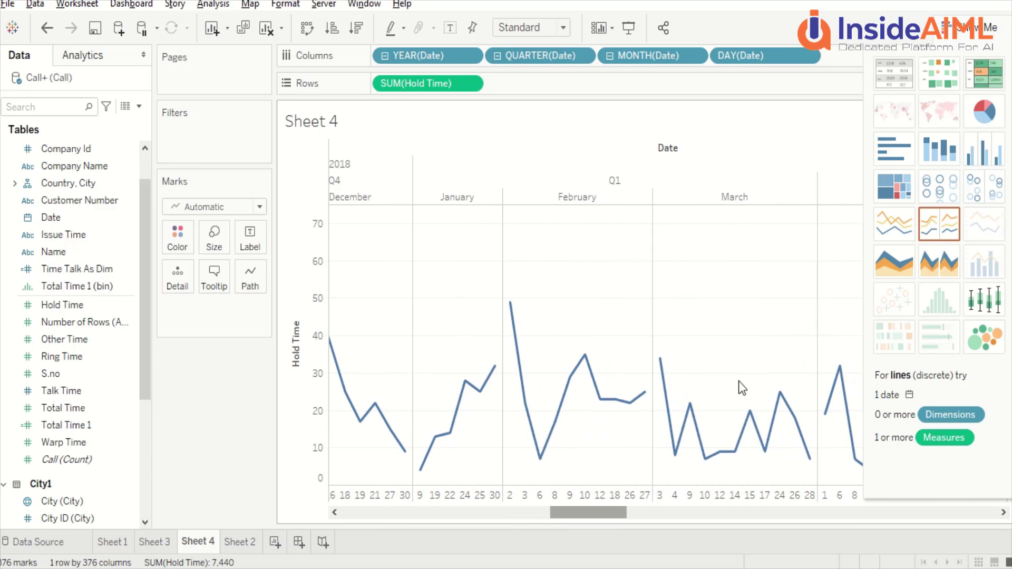
Step: Show Hold Time as an area chart by discrete year of Date, and expand the years into quarters
left_click(891, 262)
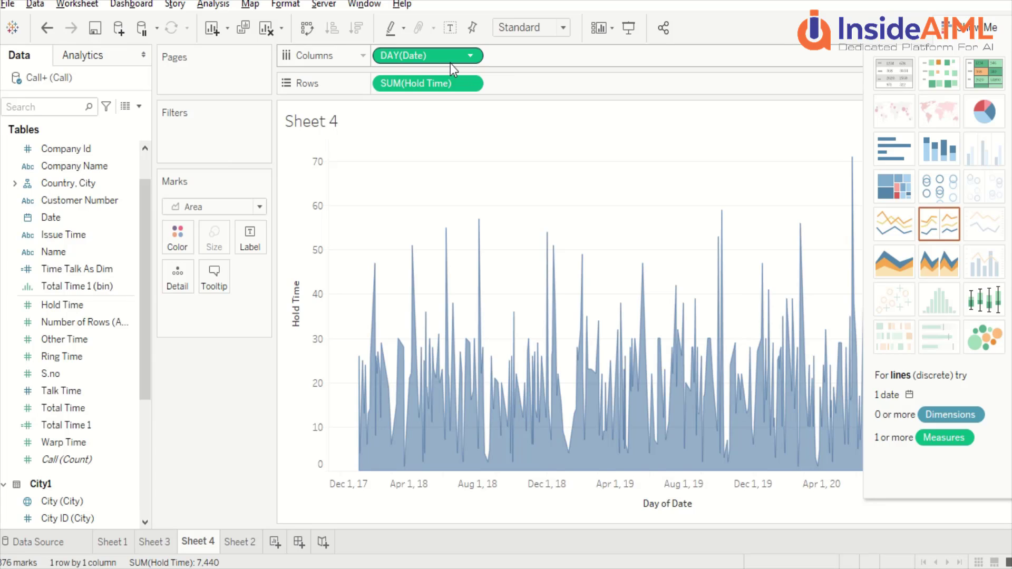
left_click_drag(450, 63, 385, 56)
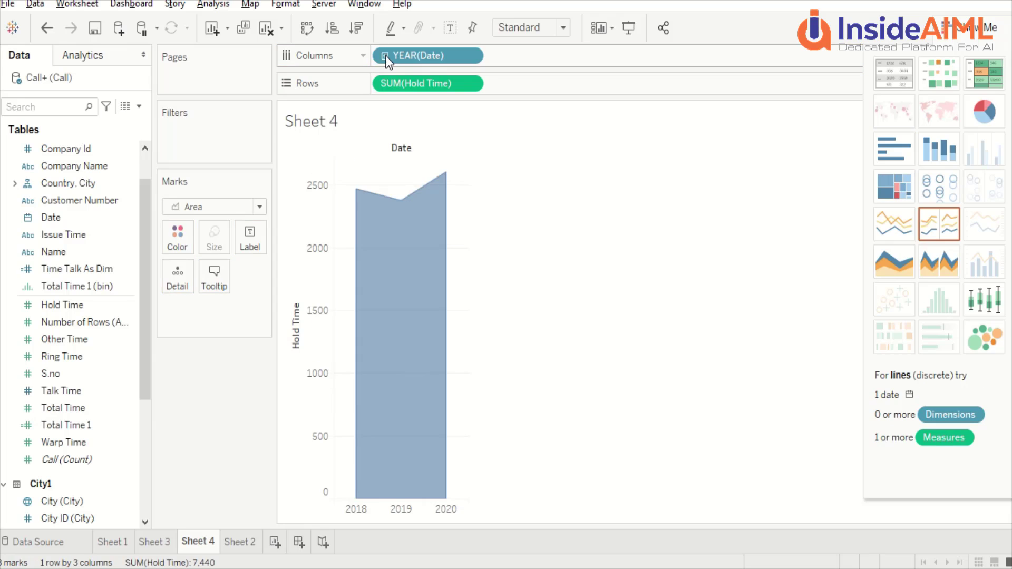
left_click(470, 56)
left_click(598, 73)
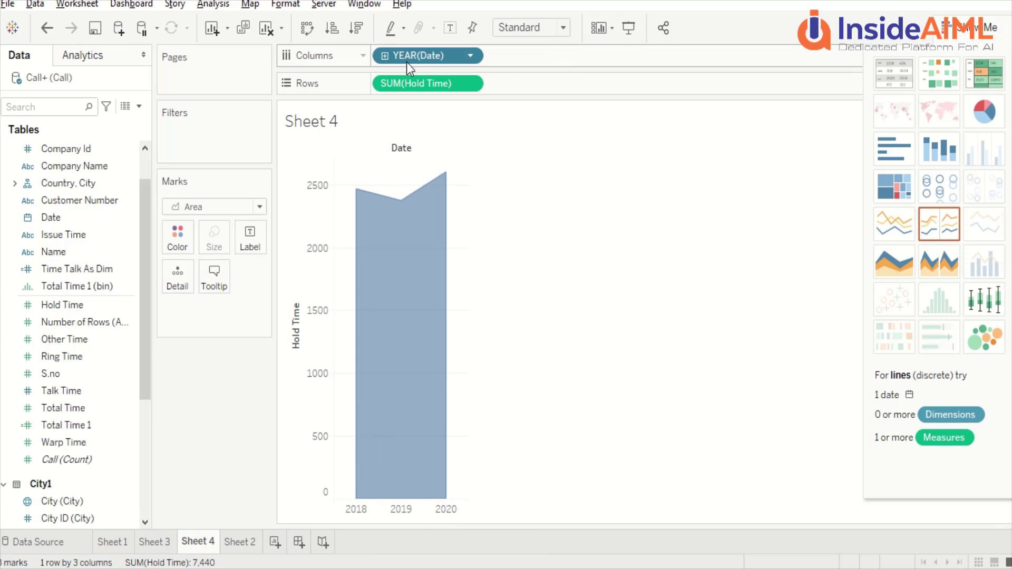
left_click(387, 55)
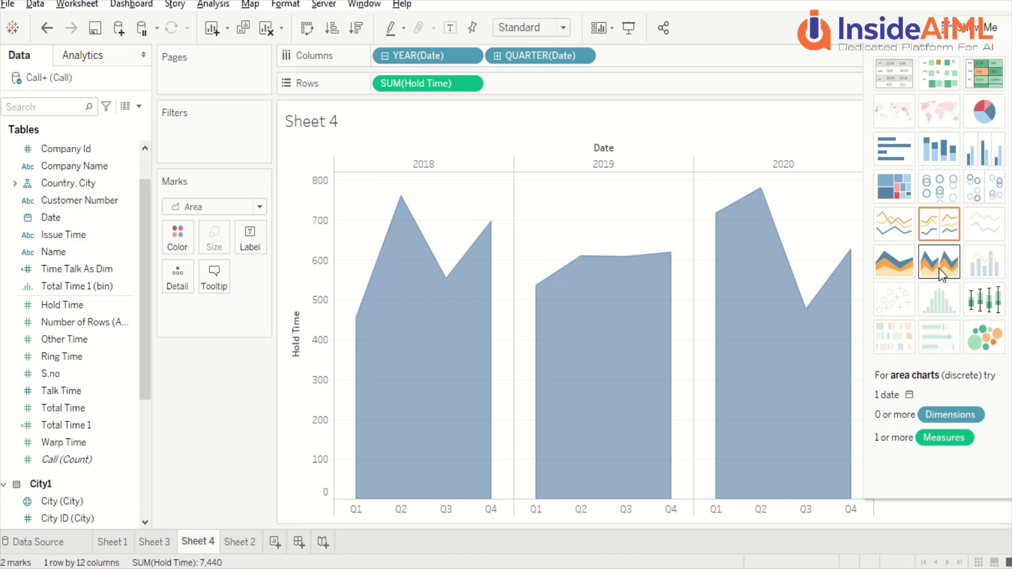
Step: Switch the area chart to continuous and back to discrete, and expand the quarters into months
left_click(892, 264)
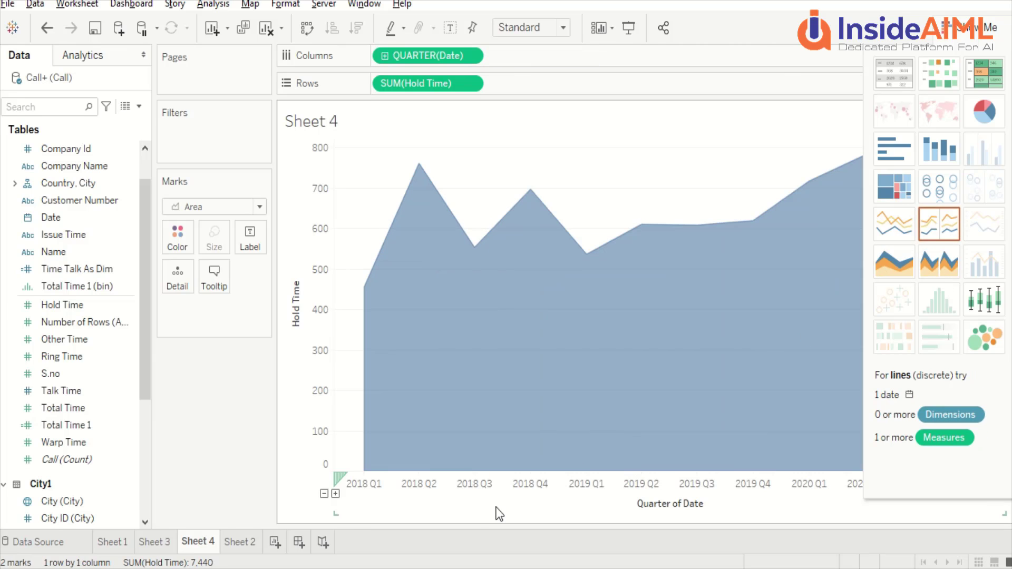
left_click(941, 271)
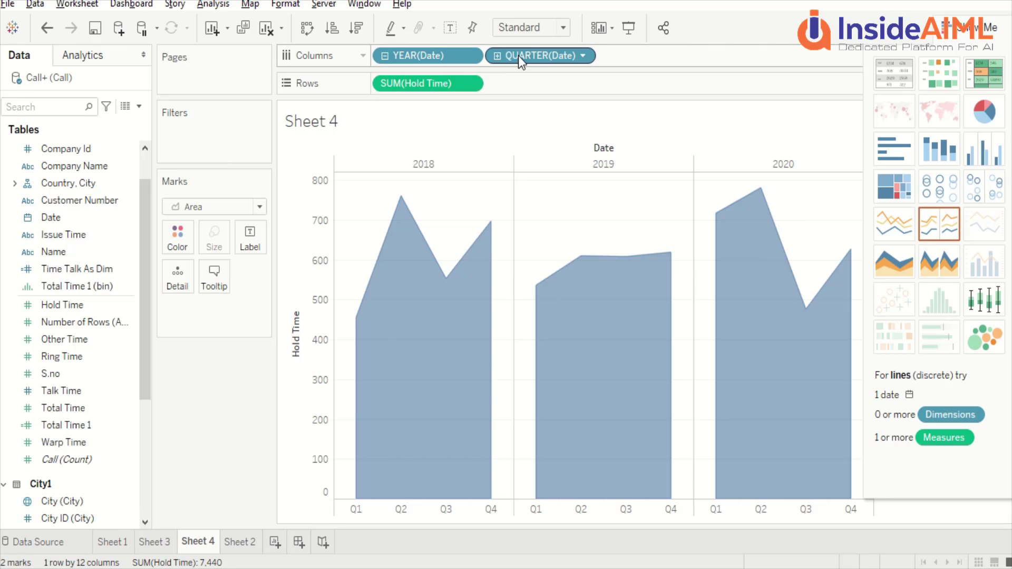
left_click(498, 55)
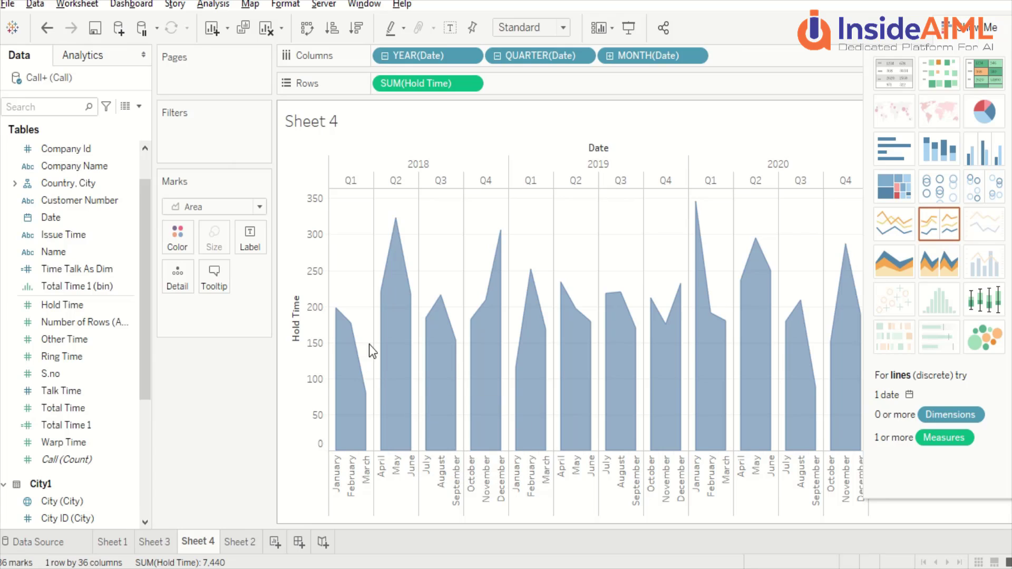
mouse_move(363, 379)
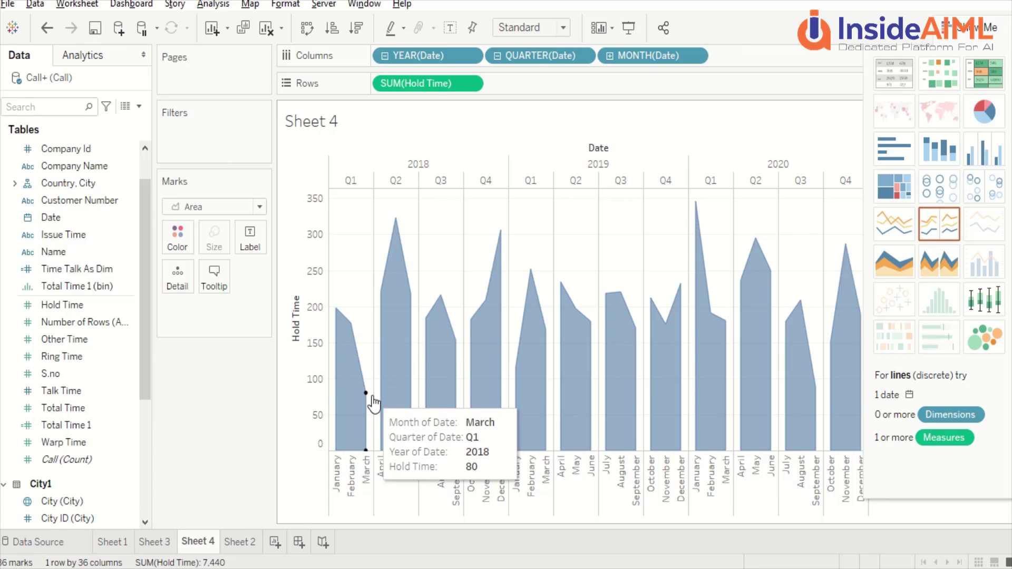
mouse_move(426, 403)
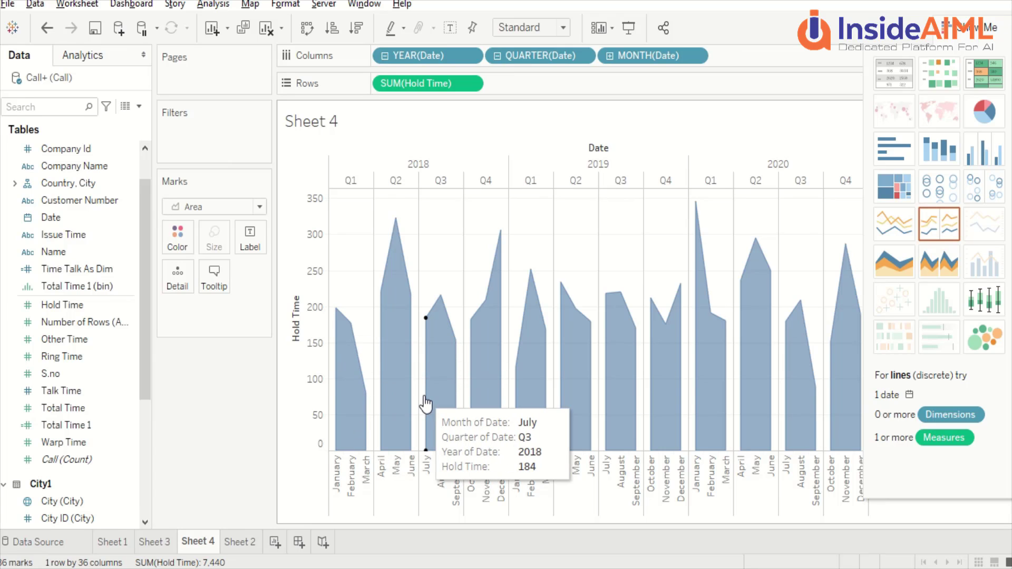
Step: Remove the quarter level of Date from the columns, and examine the monthly Hold Time values for 2018
left_click_drag(536, 56, 249, 362)
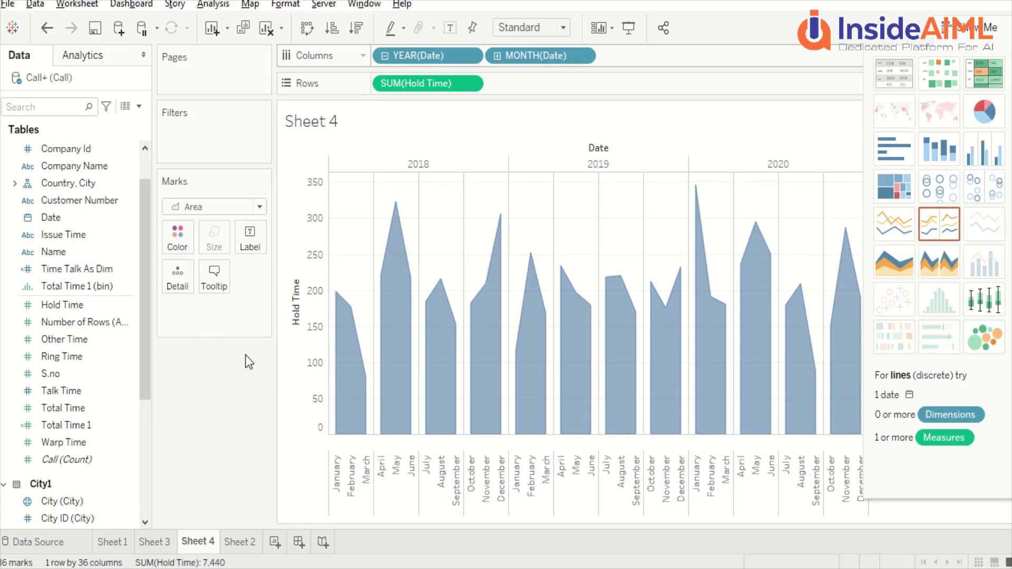
mouse_move(392, 431)
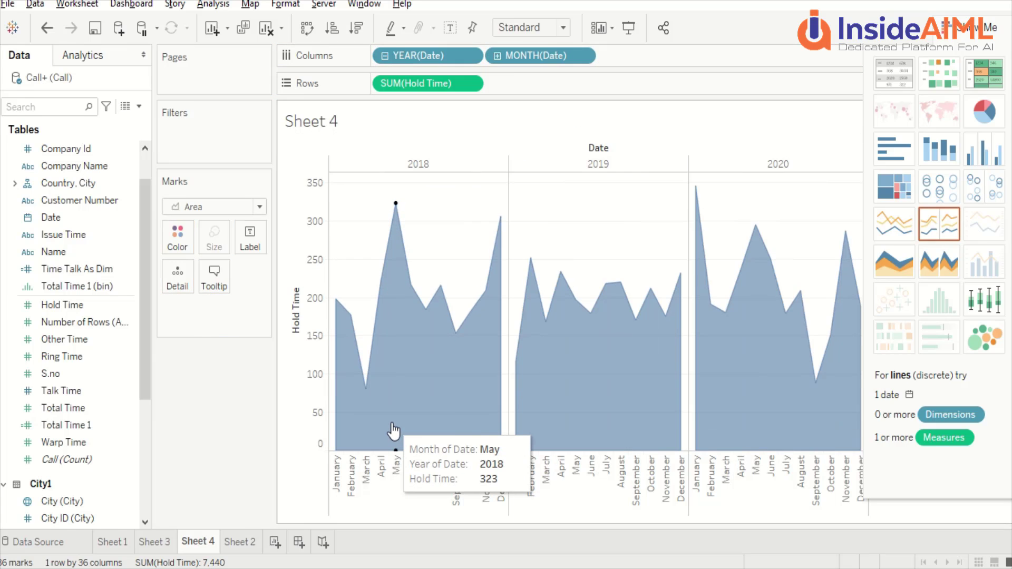
mouse_move(382, 283)
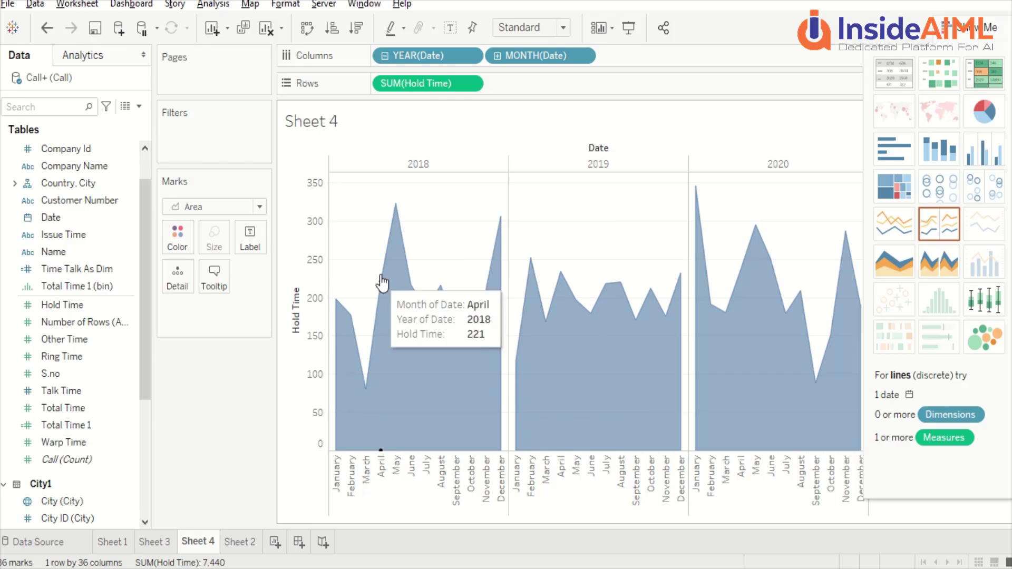
mouse_move(412, 283)
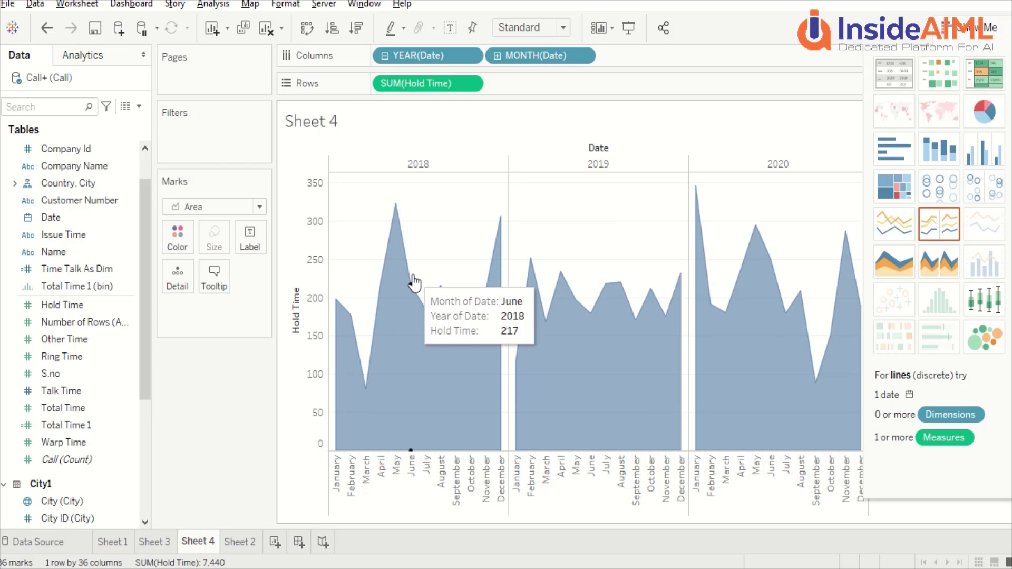
mouse_move(452, 326)
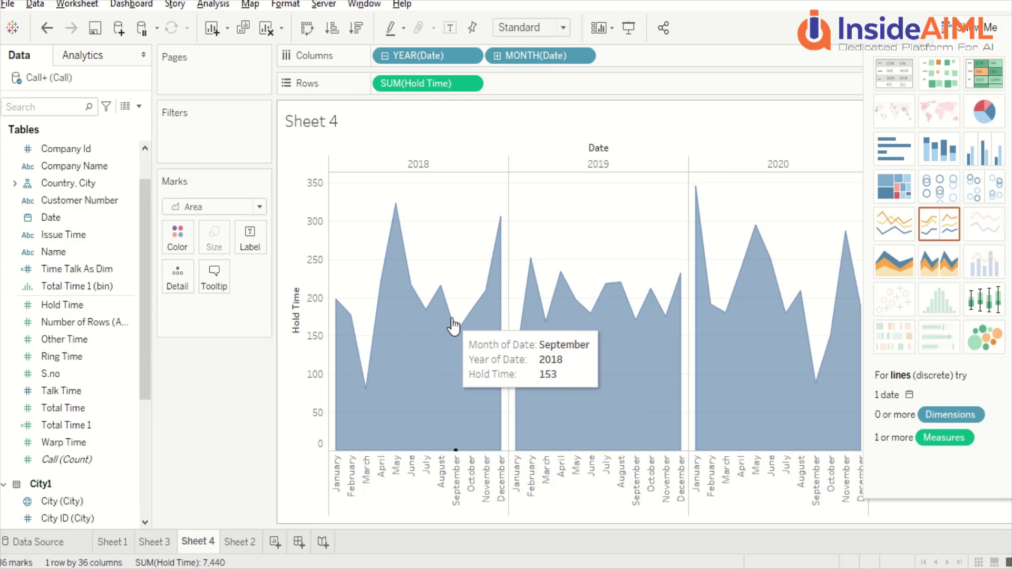
Step: Show the monthly Hold Time as a continuous area chart, and return it to the discrete area chart
mouse_move(500, 267)
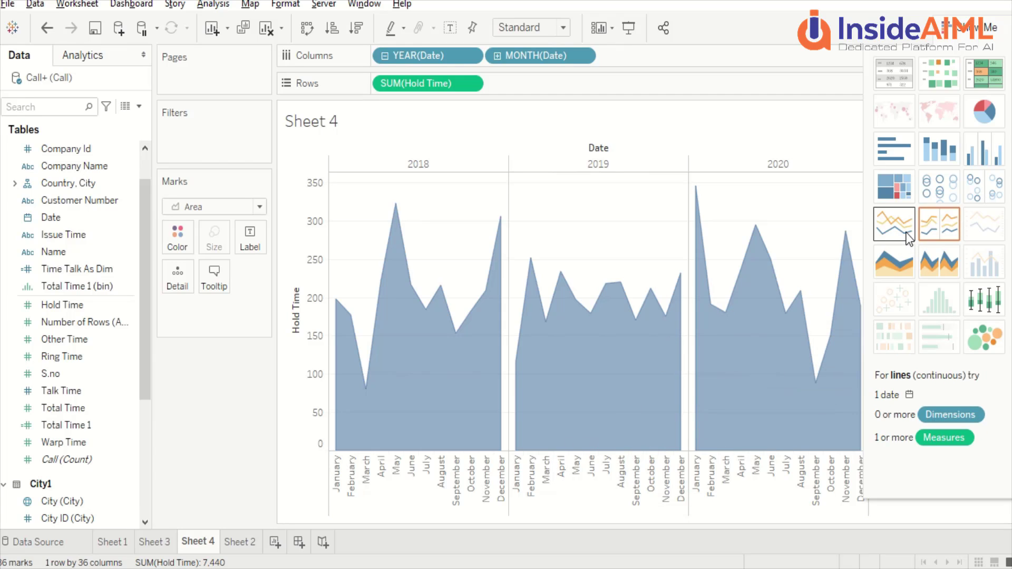
left_click(899, 261)
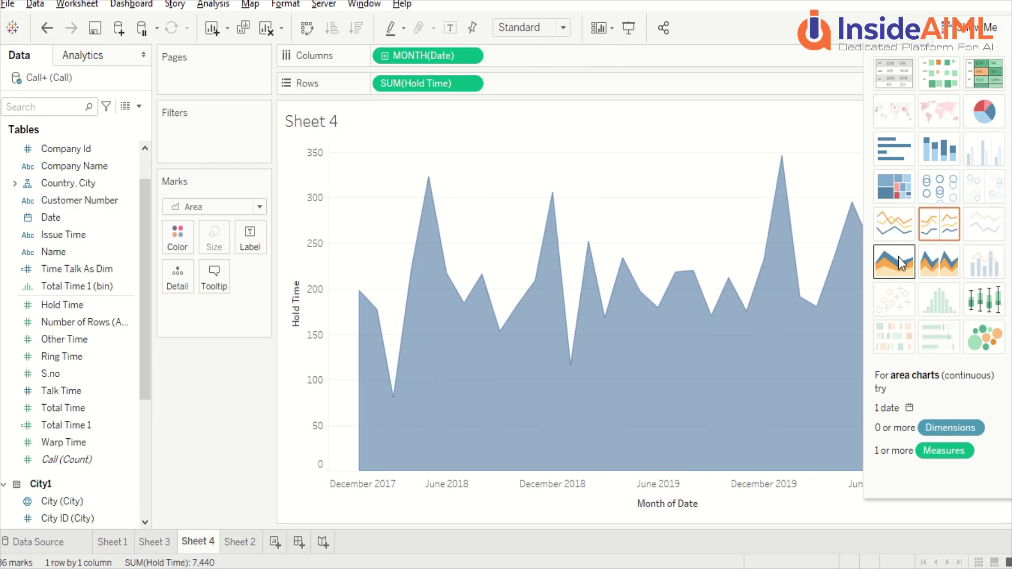
left_click(933, 264)
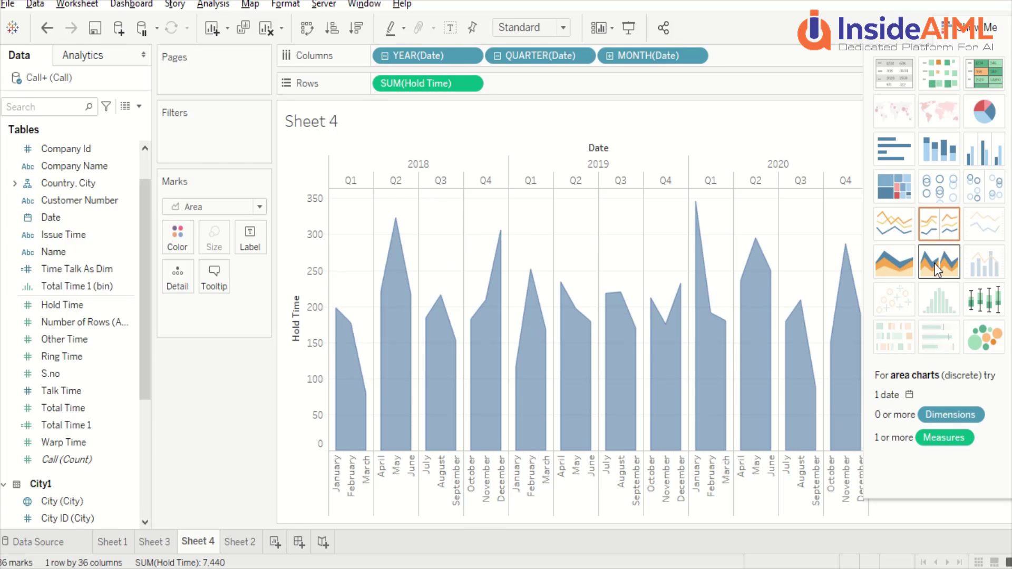
Step: Remove the quarter level of Date from the columns, and add Ring Time to the rows after Hold Time
left_click_drag(536, 55, 319, 276)
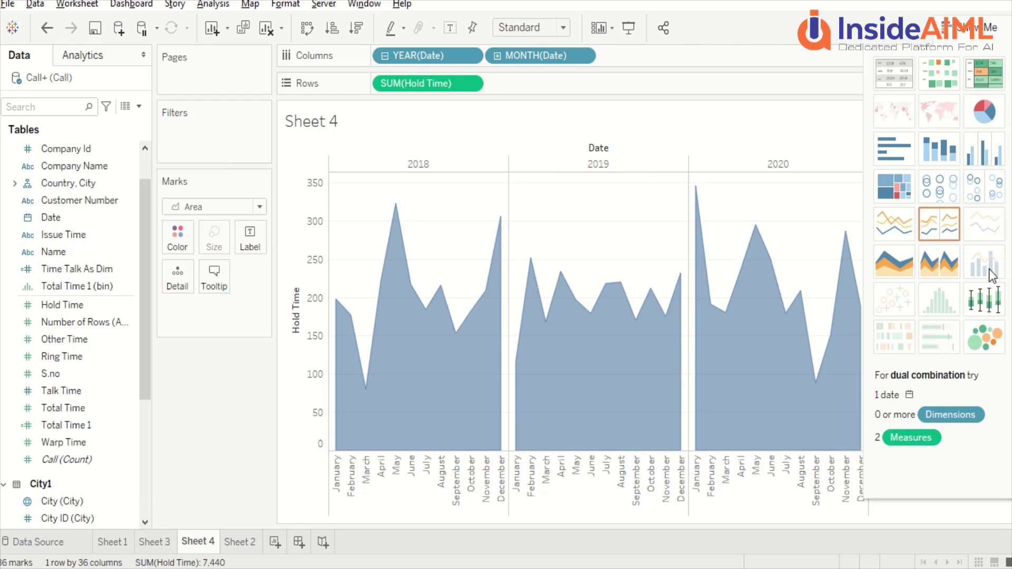
left_click(60, 320)
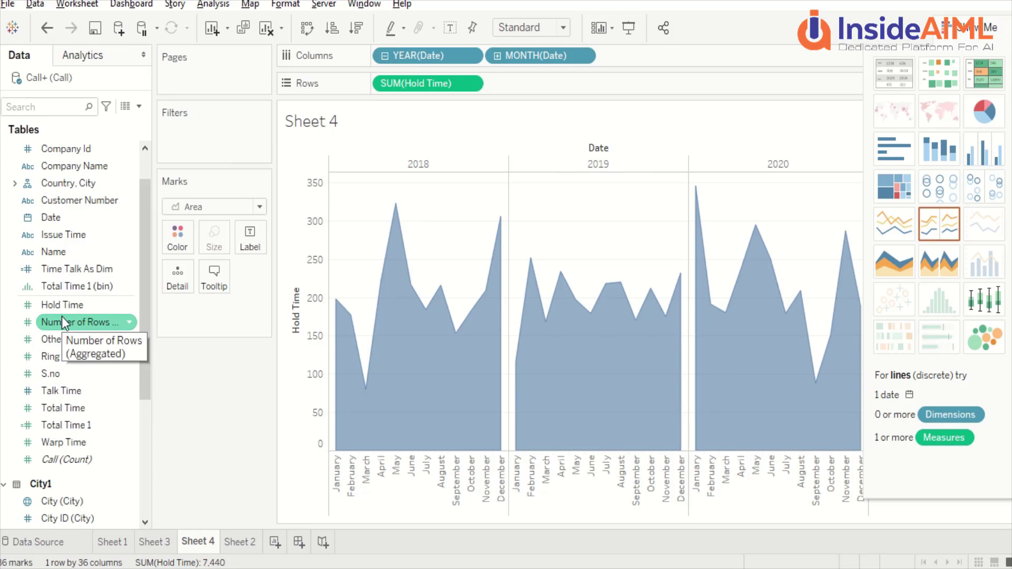
left_click_drag(62, 357, 514, 83)
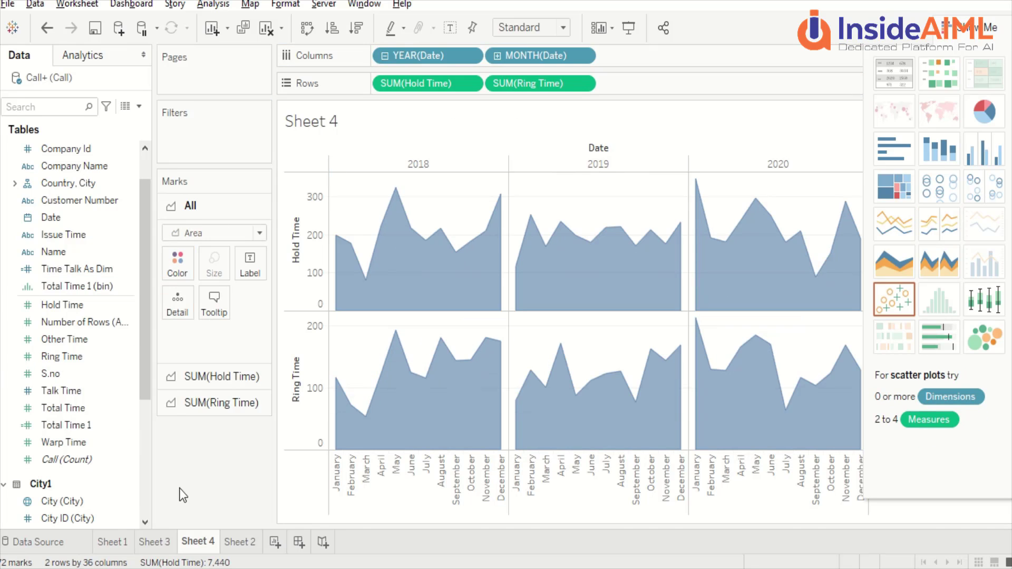
mouse_move(435, 358)
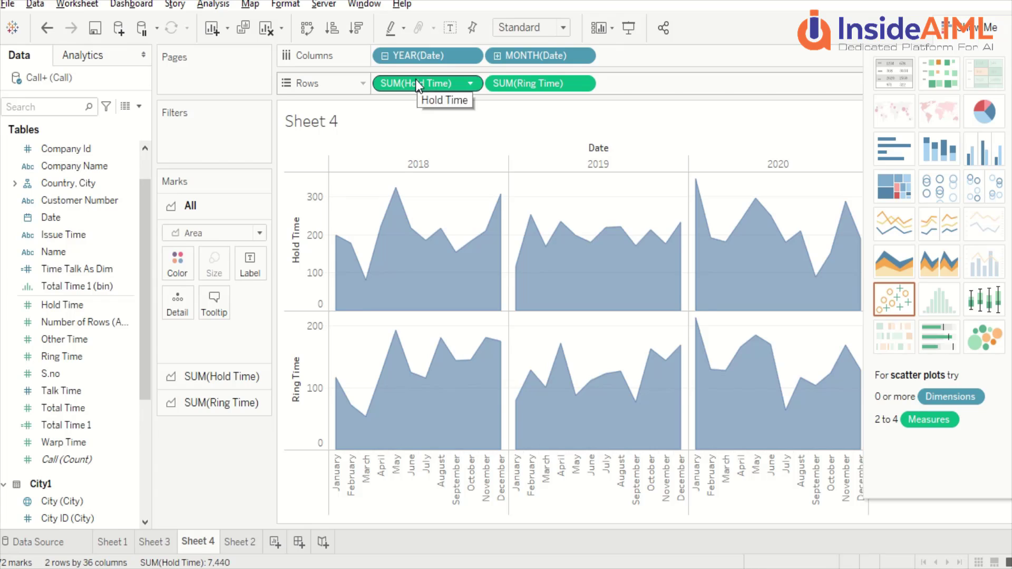
Step: Rearrange Hold Time and Ring Time into a yearly text table, and show it as a dual combination chart
left_click_drag(416, 81, 202, 348)
left_click_drag(416, 83, 231, 337)
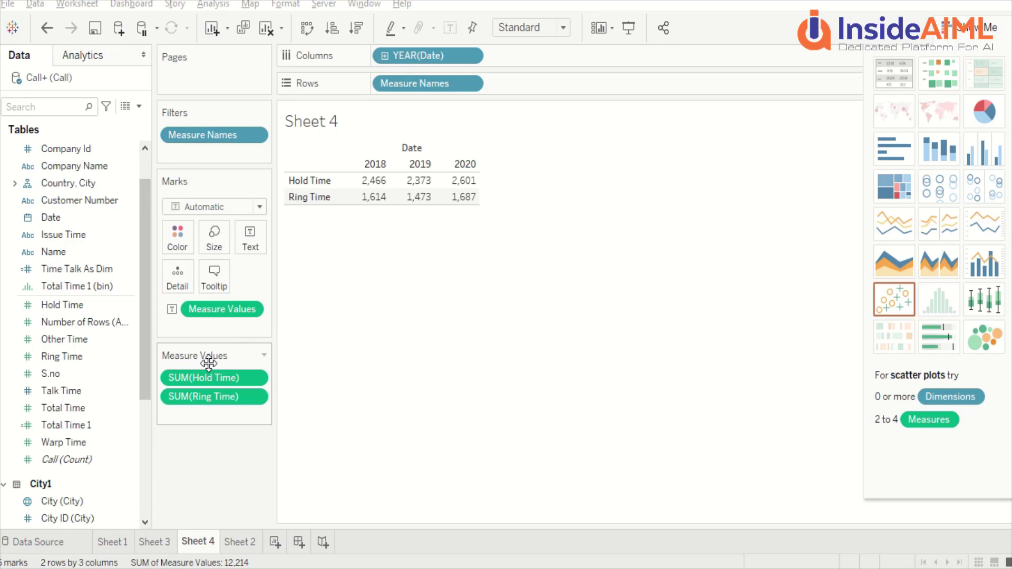
left_click(263, 355)
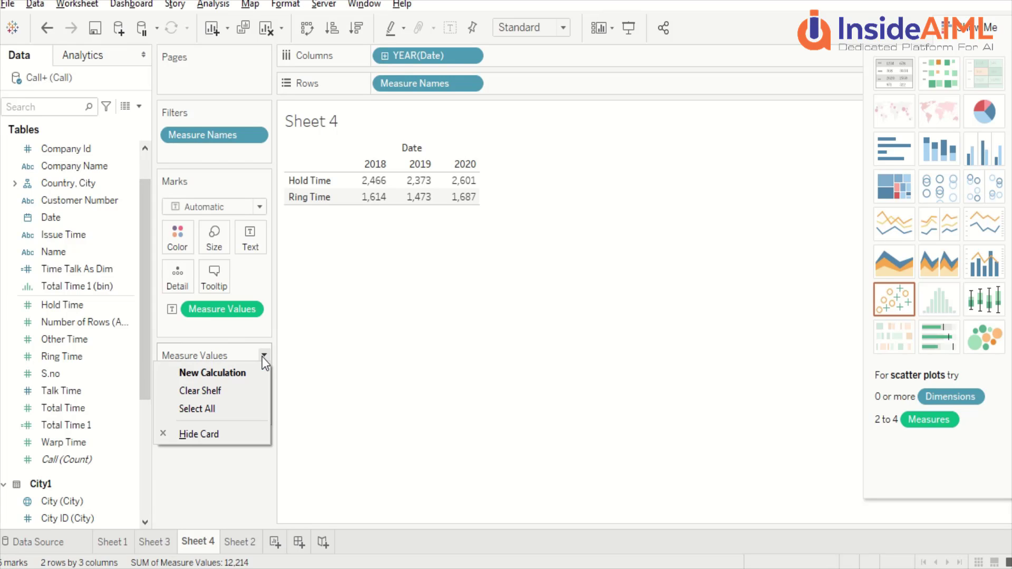
left_click(345, 349)
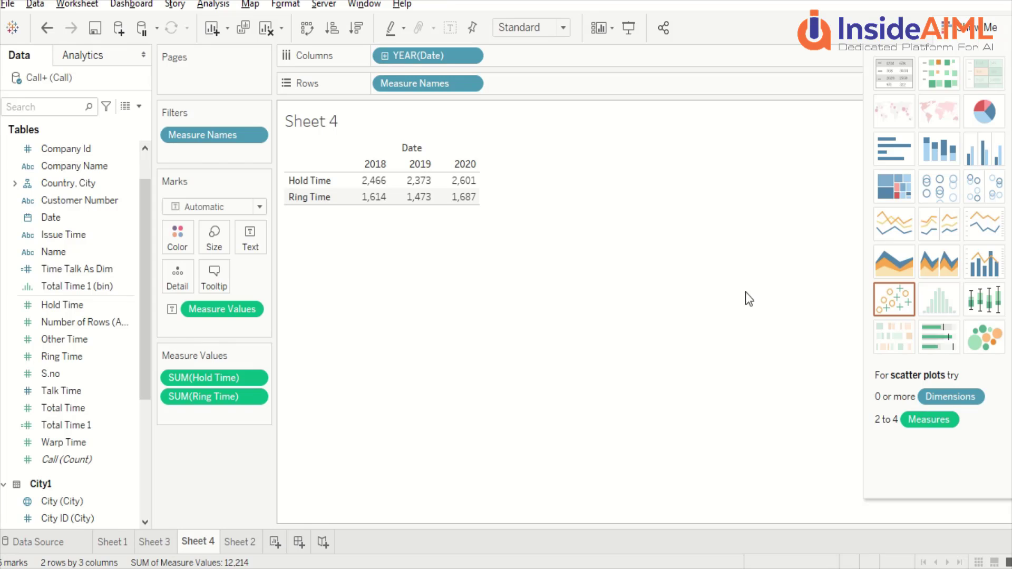
left_click(987, 273)
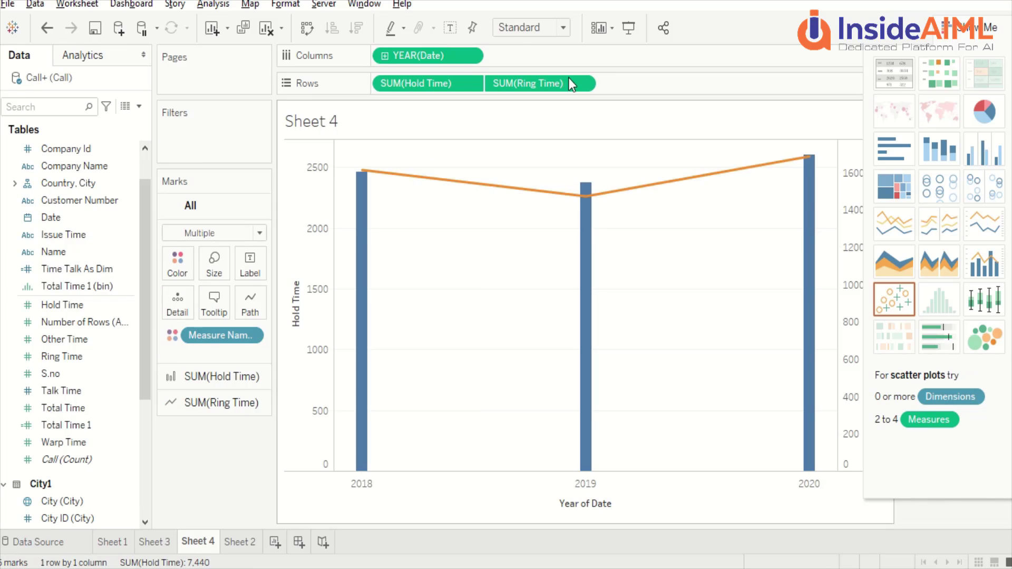
Step: Examine the options of the Date field and the Ring Time axis, and hide the chart type suggestions
left_click(470, 56)
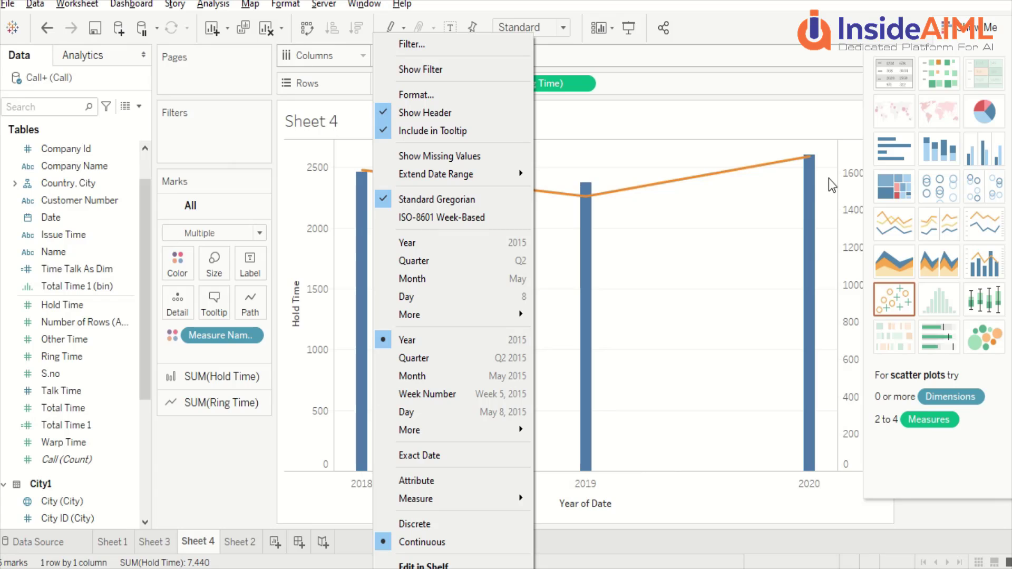
left_click(740, 192)
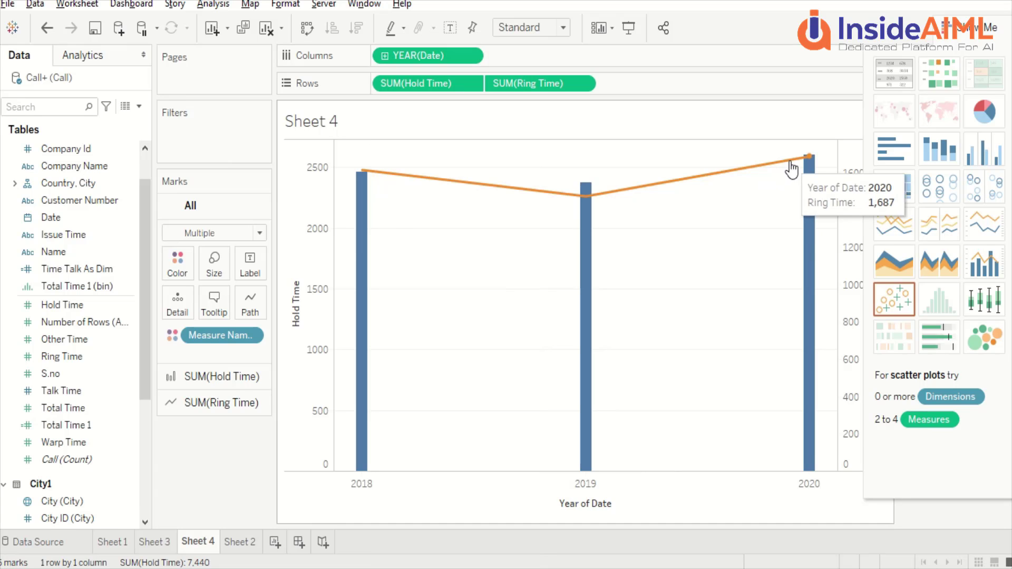
right_click(852, 154)
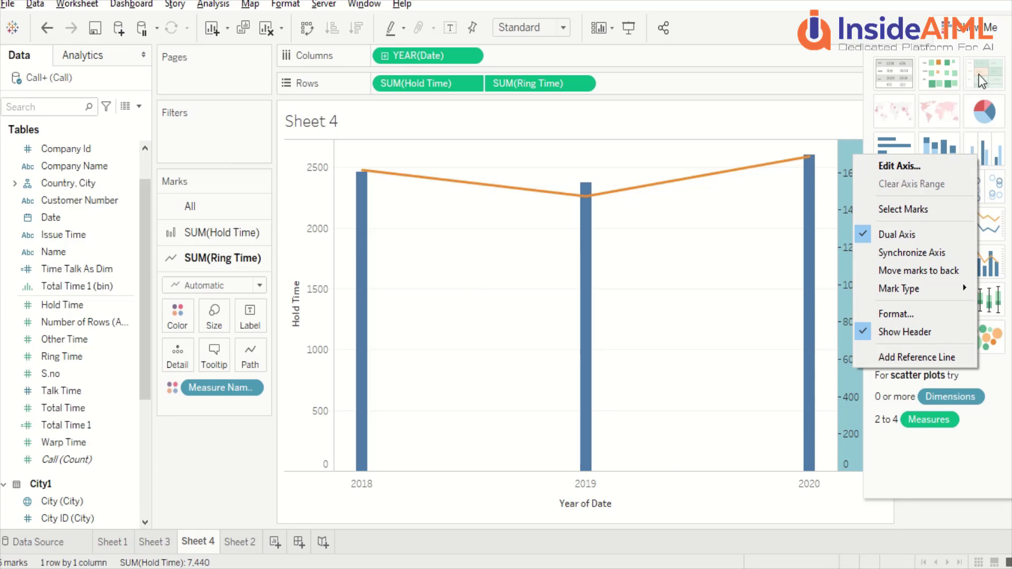
left_click(895, 167)
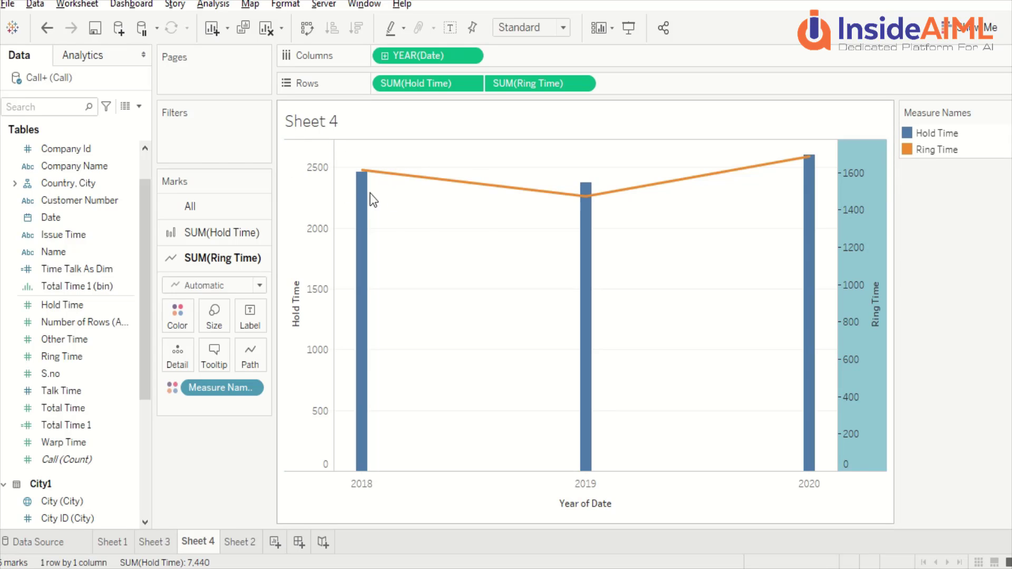
mouse_move(364, 199)
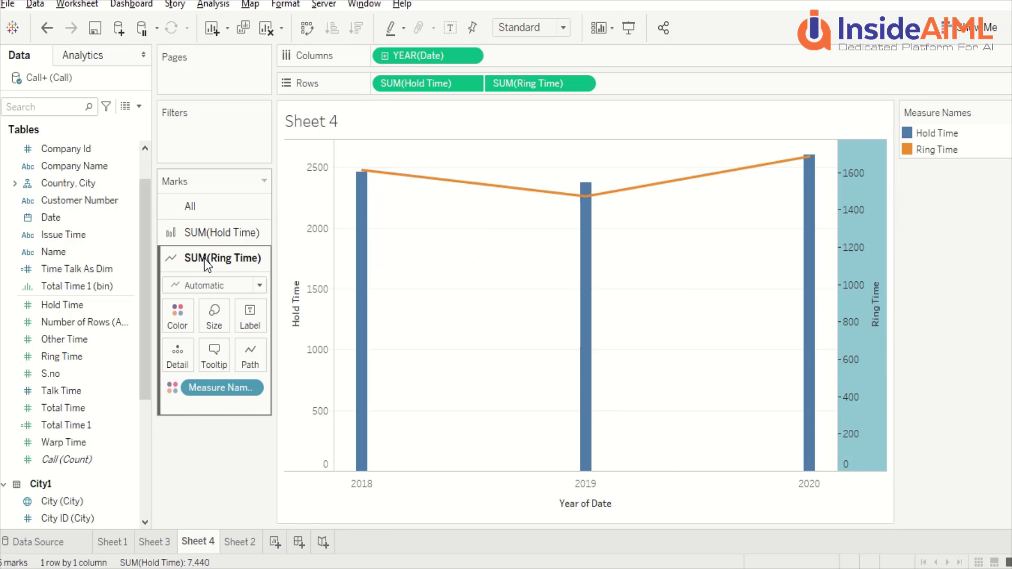
Step: Try the Ring Time marks as Bar, Area, Square and Circle in the dual-axis chart
left_click(203, 285)
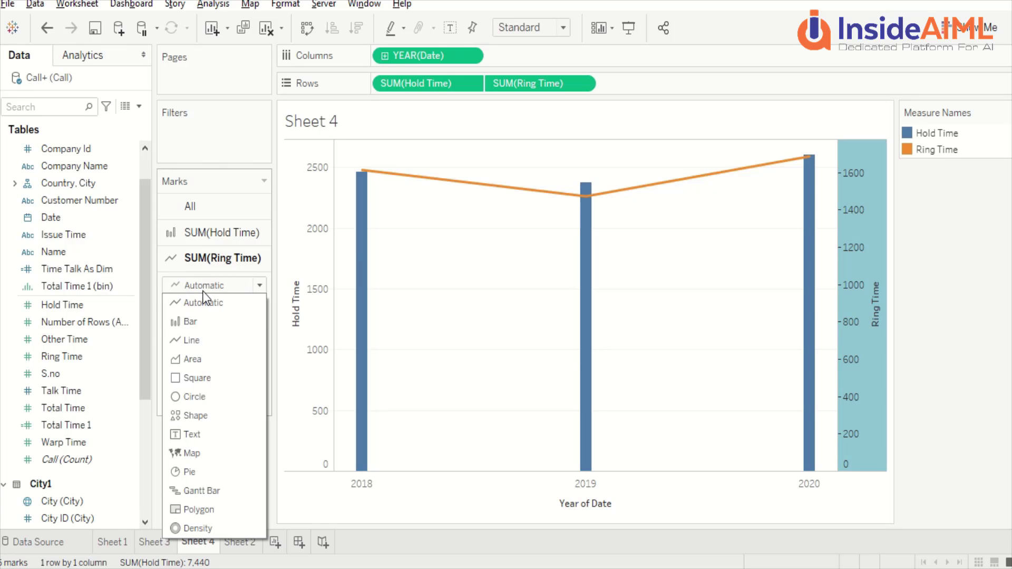
left_click(190, 322)
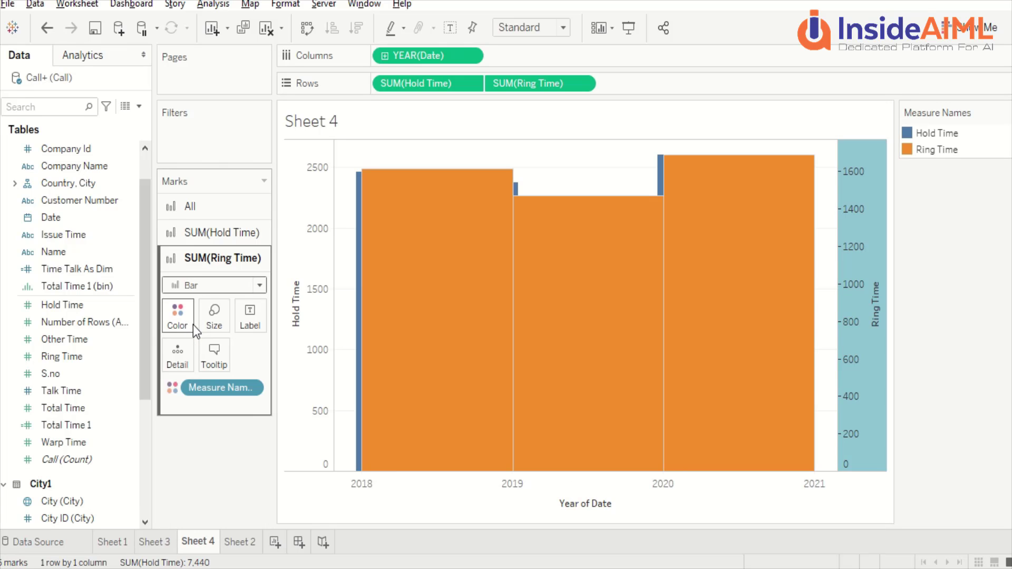
left_click(201, 285)
left_click(191, 357)
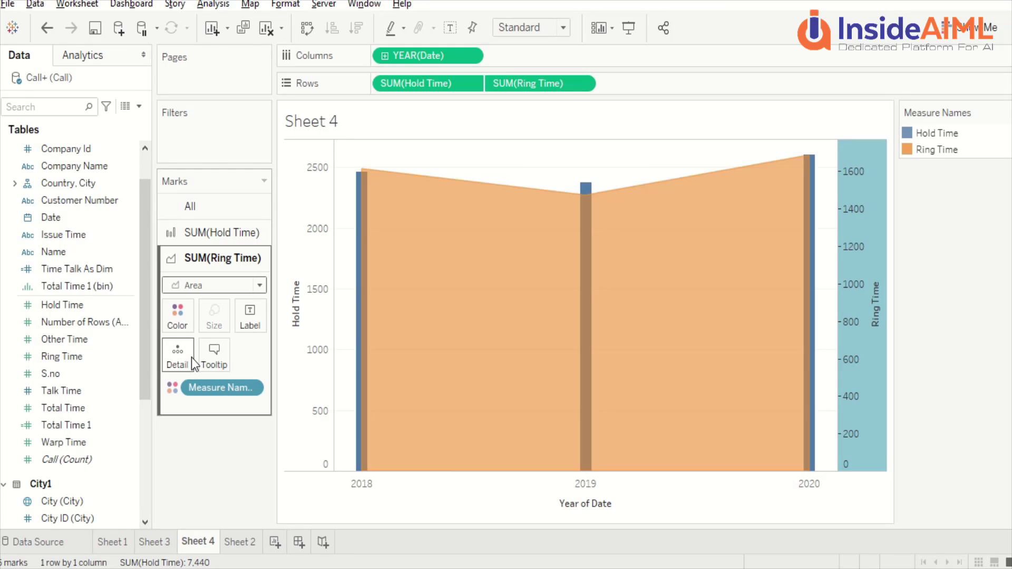
left_click(201, 285)
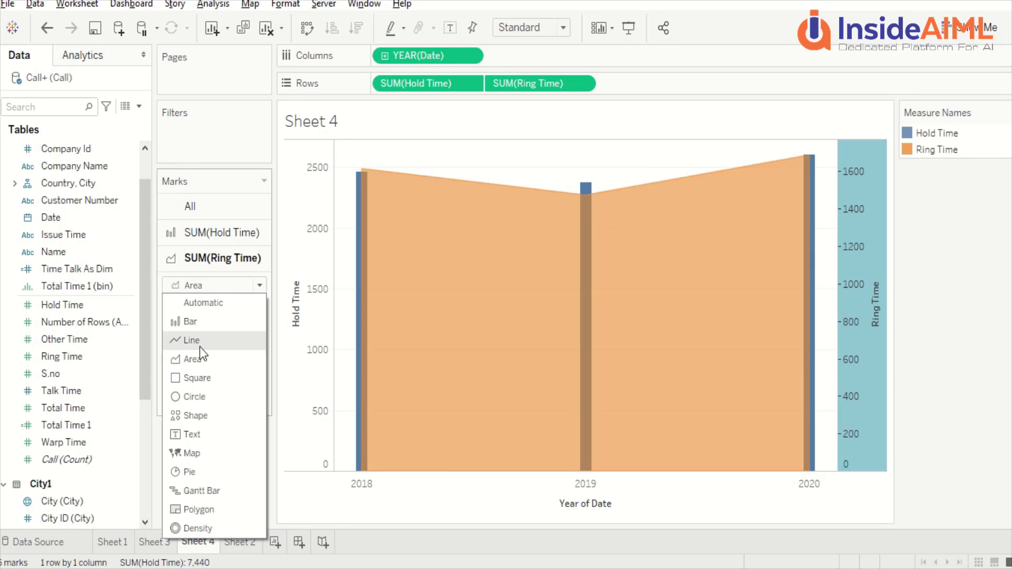
left_click(198, 376)
left_click(196, 285)
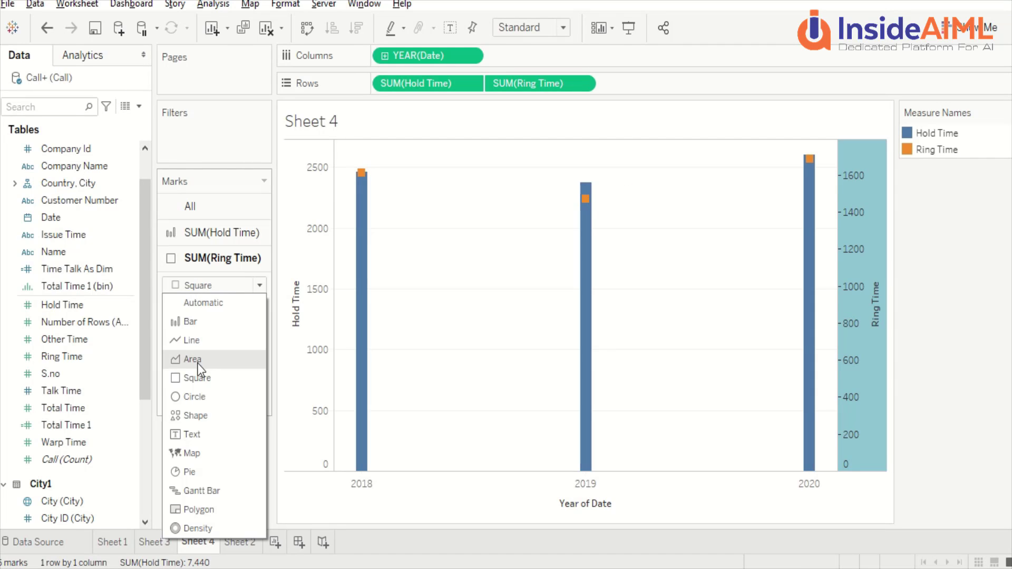
left_click(198, 396)
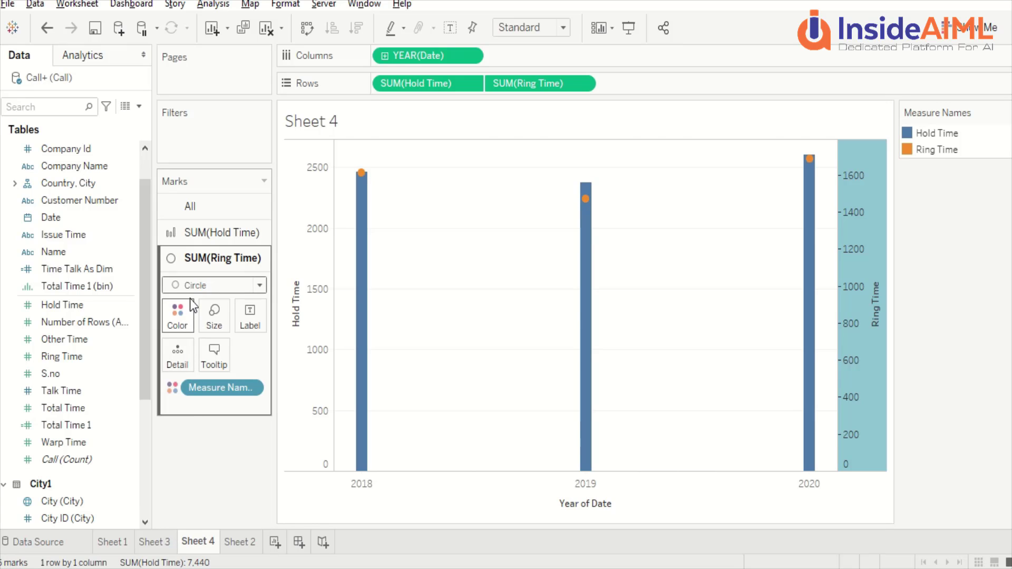
Step: Try the Ring Time marks as Shape, Pie, Gantt Bar and Density, and set them to Line
left_click(191, 287)
left_click(204, 418)
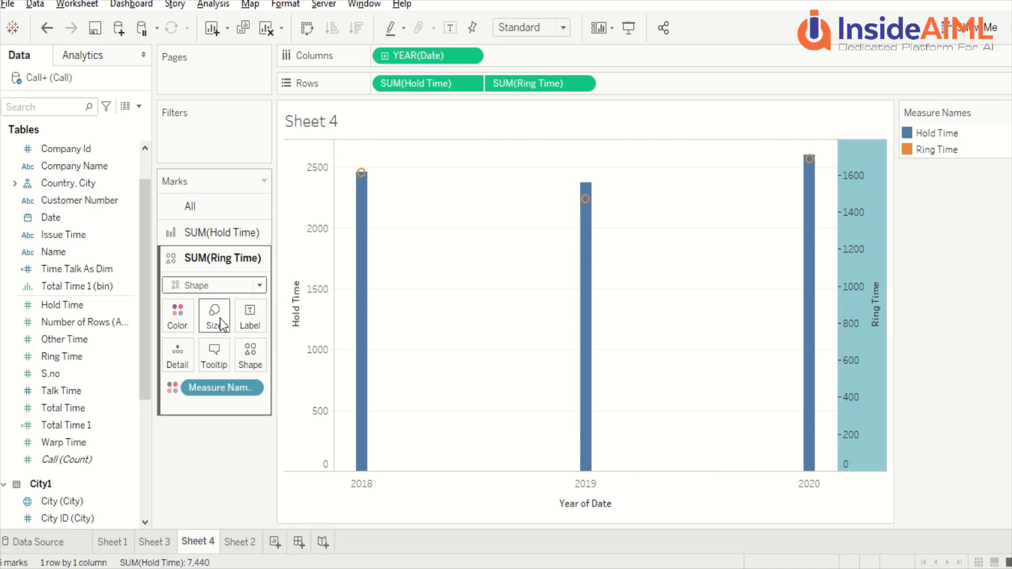
left_click(223, 289)
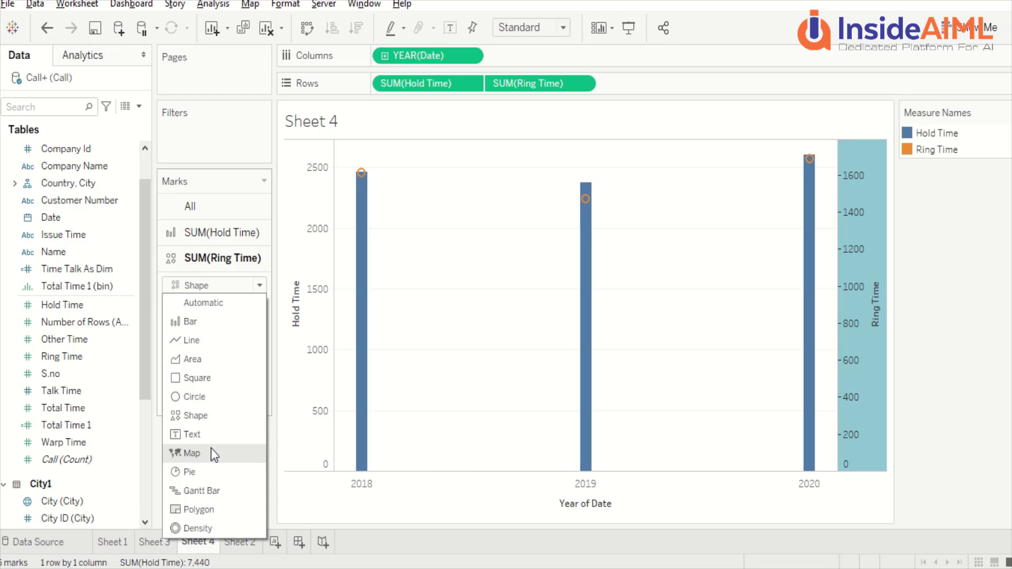
left_click(208, 473)
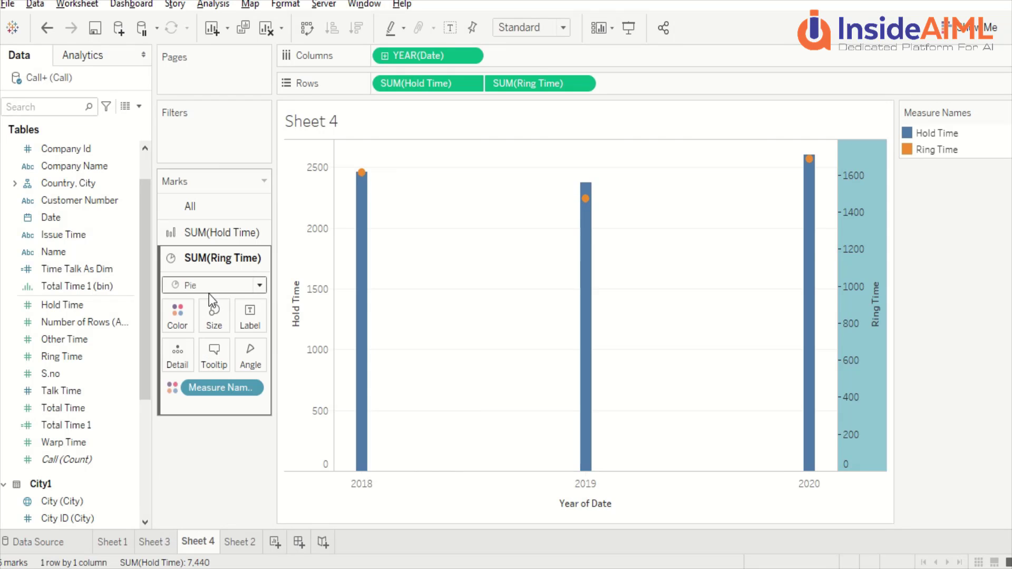
left_click(208, 289)
left_click(204, 490)
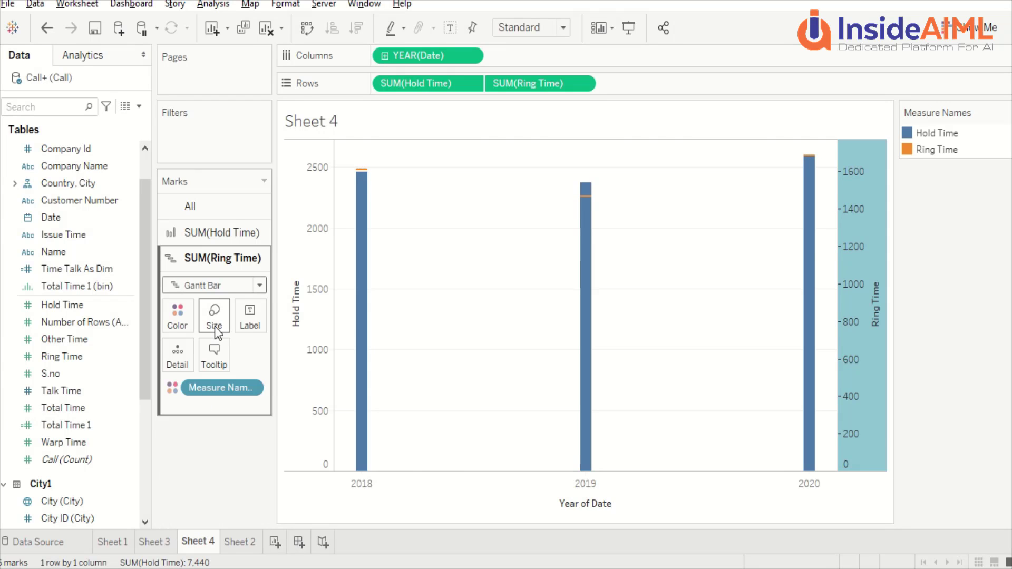
left_click(210, 285)
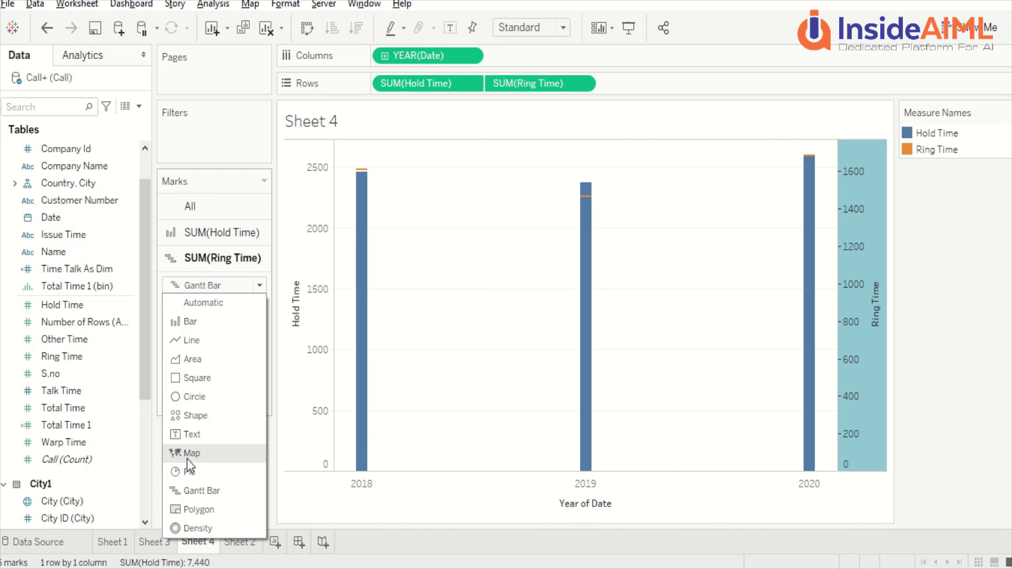
left_click(186, 528)
left_click(210, 284)
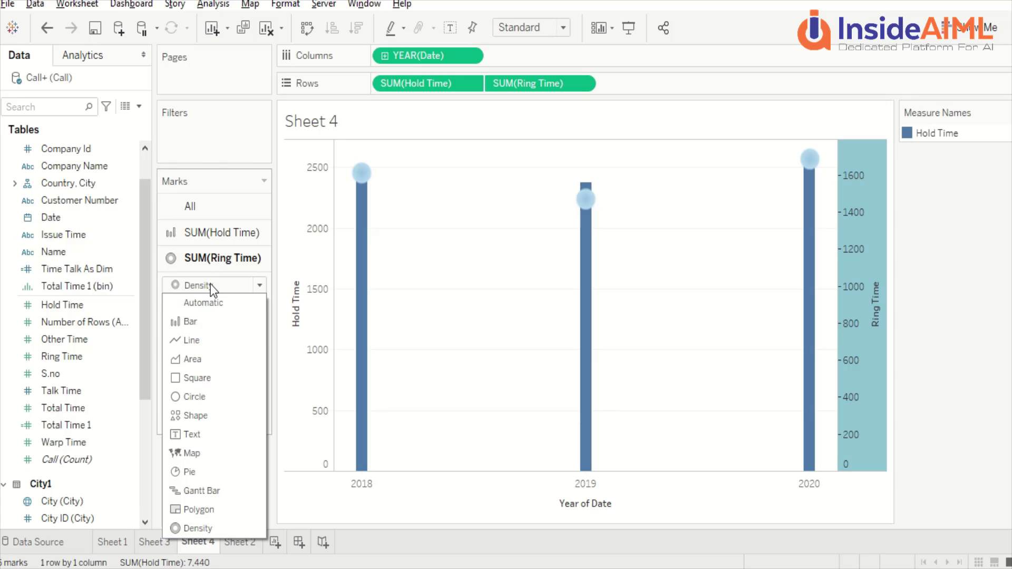
left_click(200, 340)
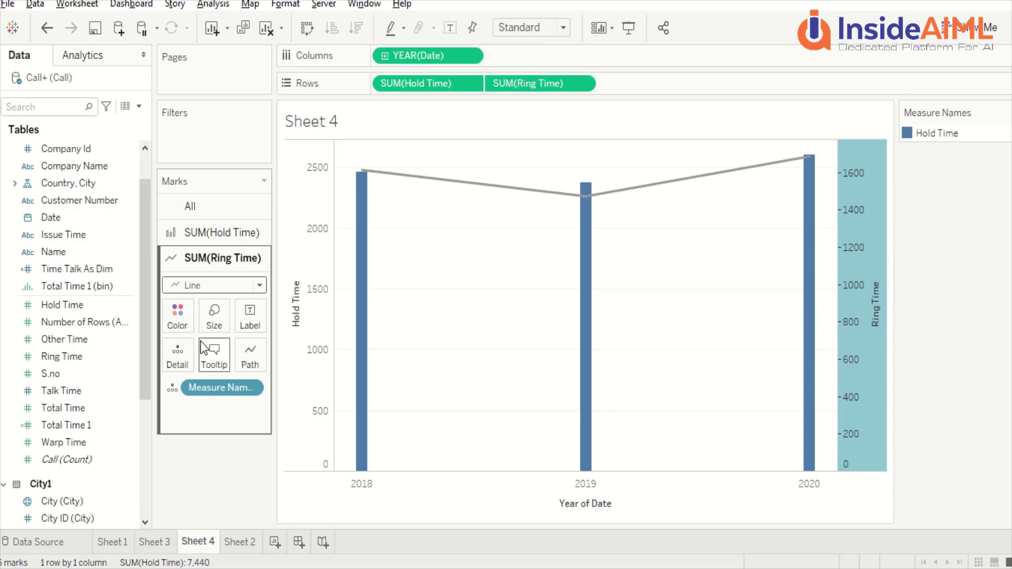
Step: Change the Hold Time marks to Line, and set them to Area
left_click(207, 235)
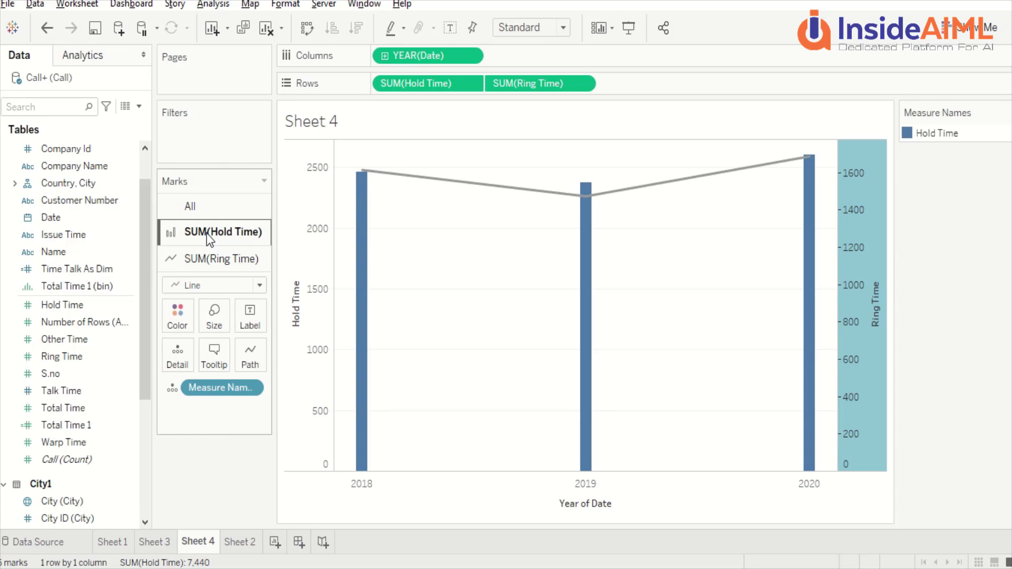
left_click(209, 264)
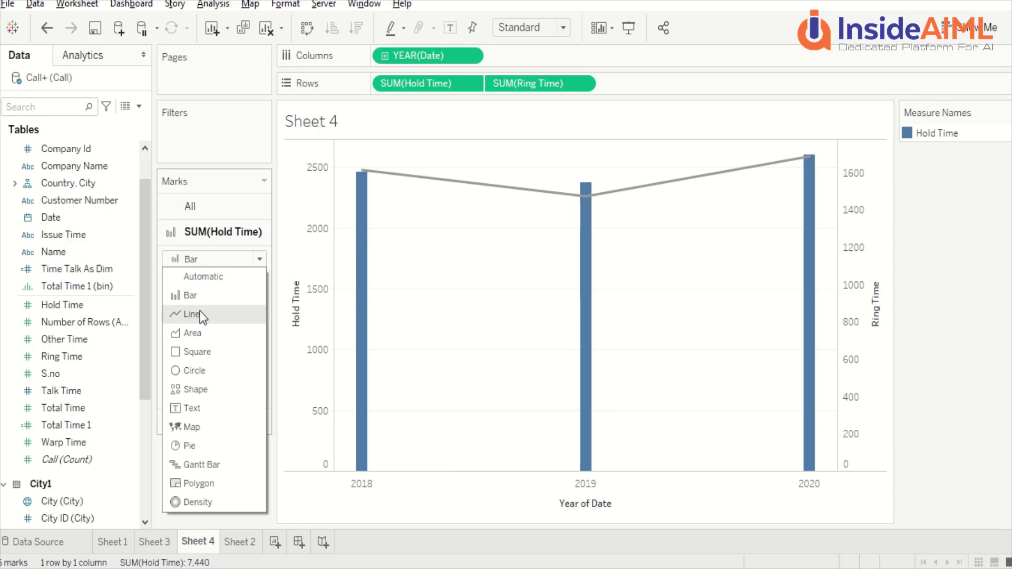
left_click(200, 311)
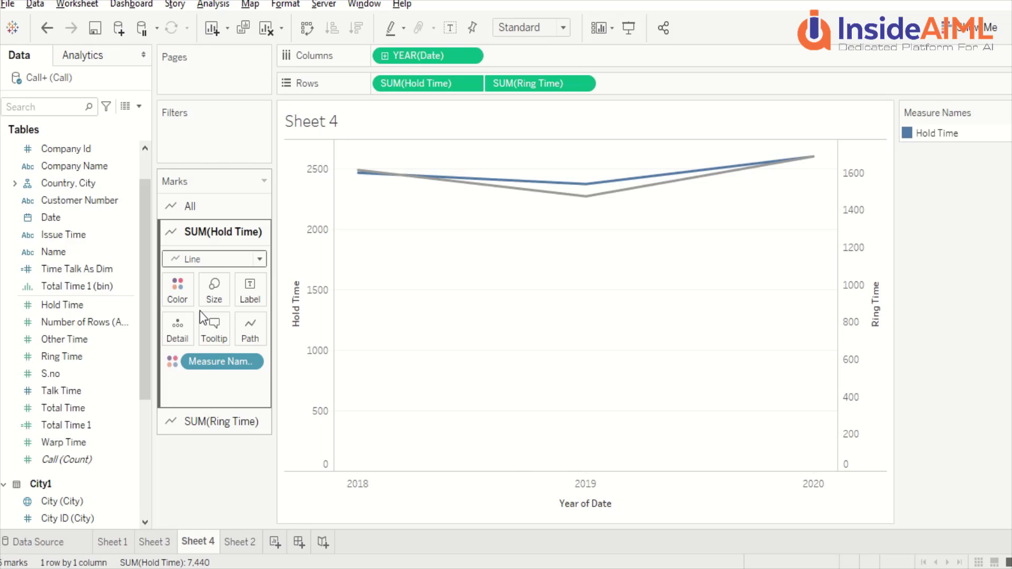
left_click(204, 260)
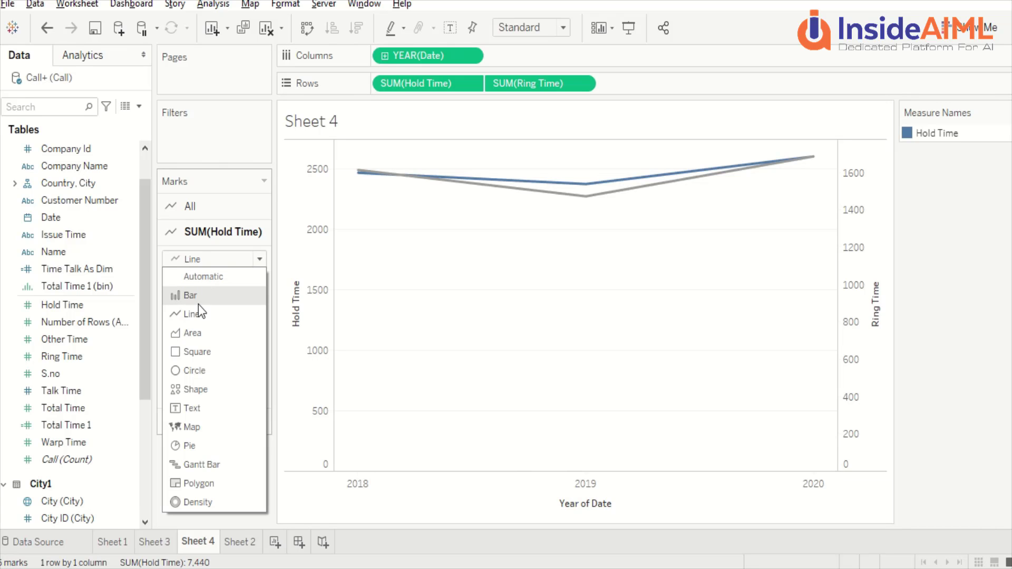
left_click(196, 329)
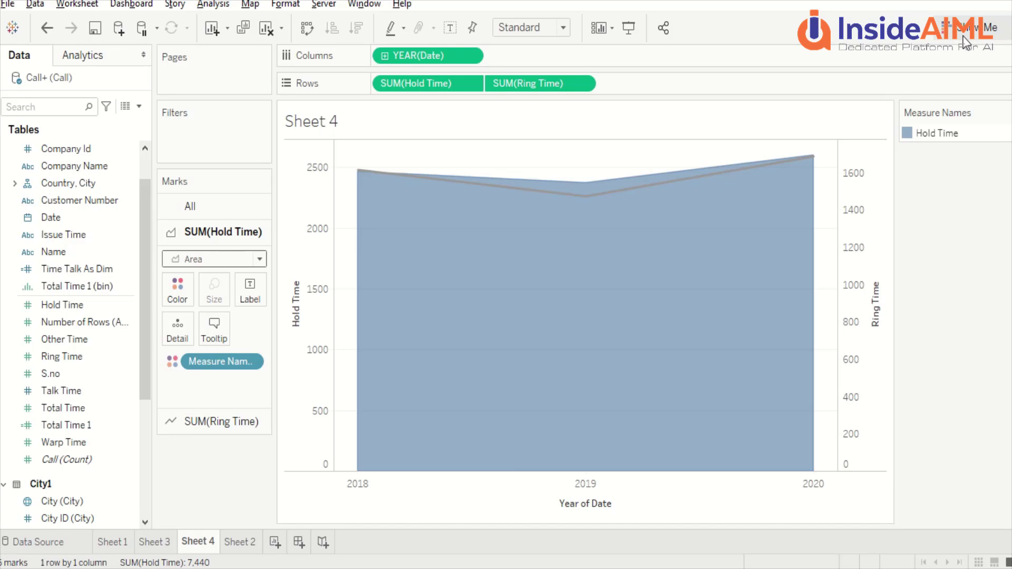
Step: Label the Hold Time area marks with Other Time, and bring back the suggested chart types
mouse_move(451, 252)
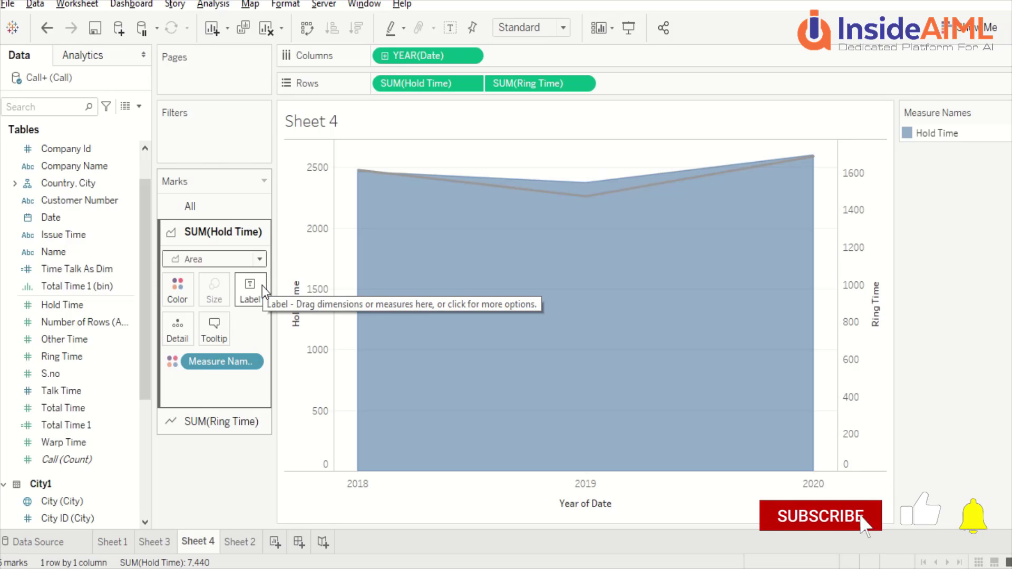
left_click_drag(80, 338, 258, 292)
mouse_move(585, 194)
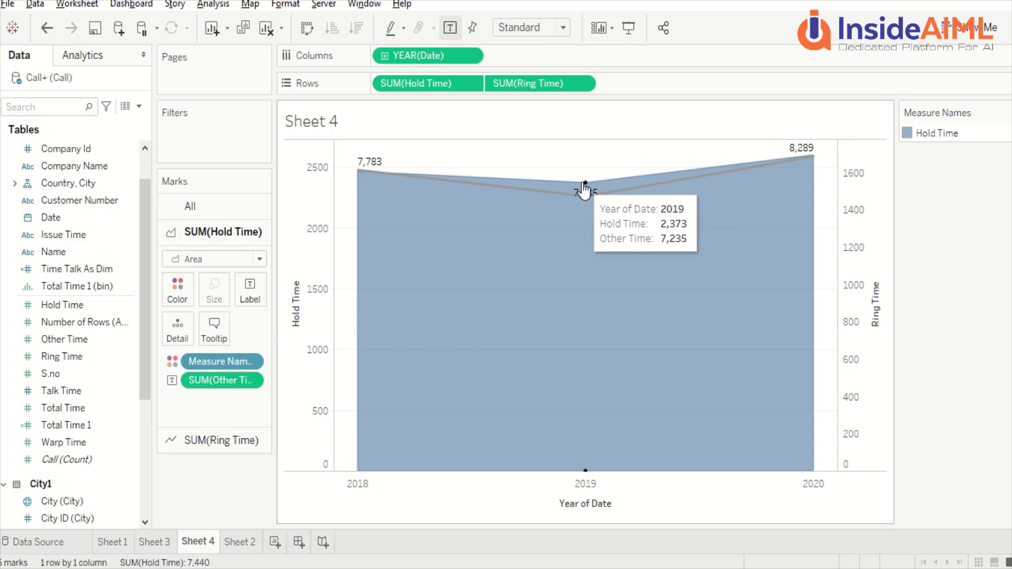
left_click_drag(74, 340, 248, 289)
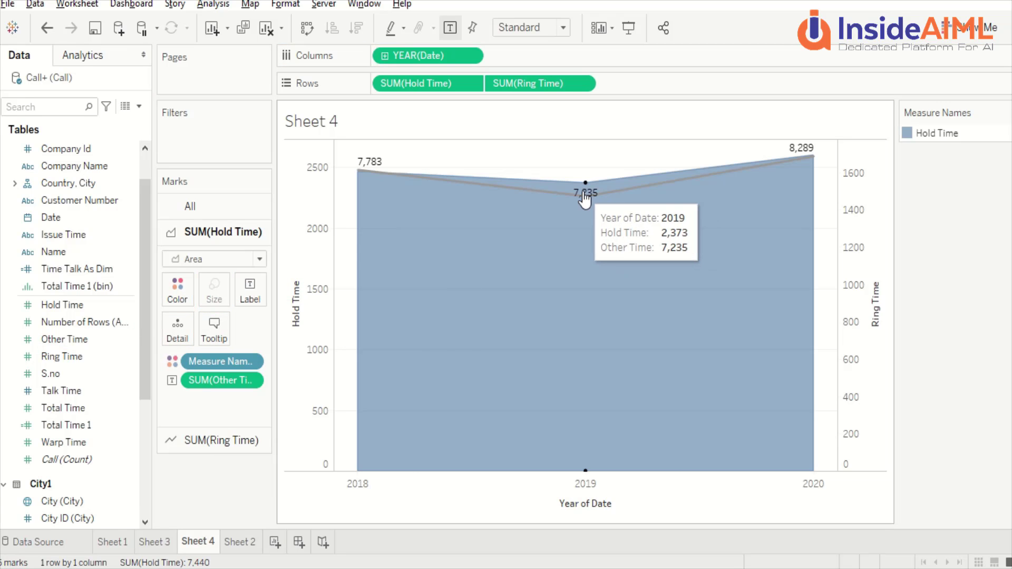
mouse_move(361, 170)
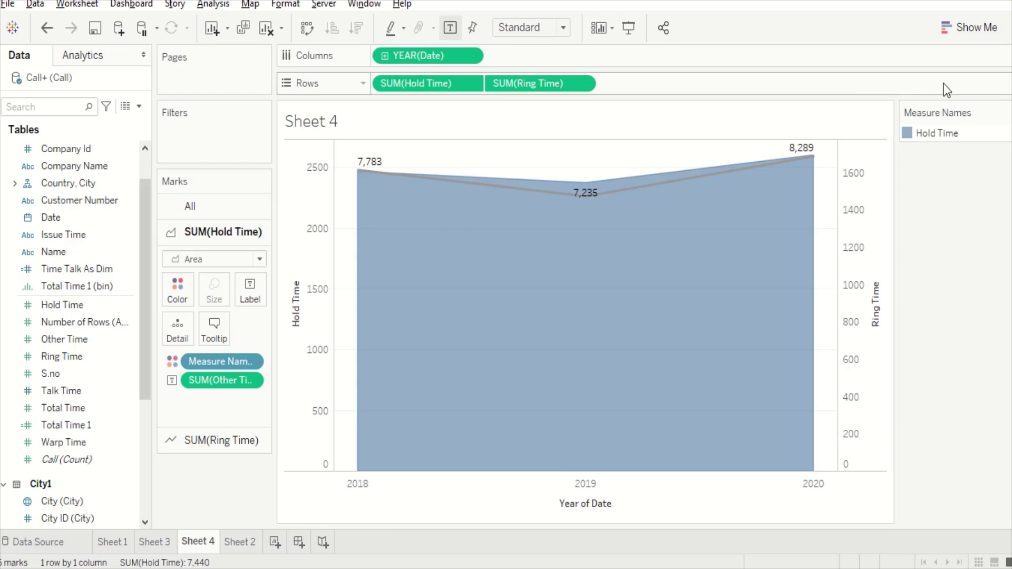
left_click(961, 33)
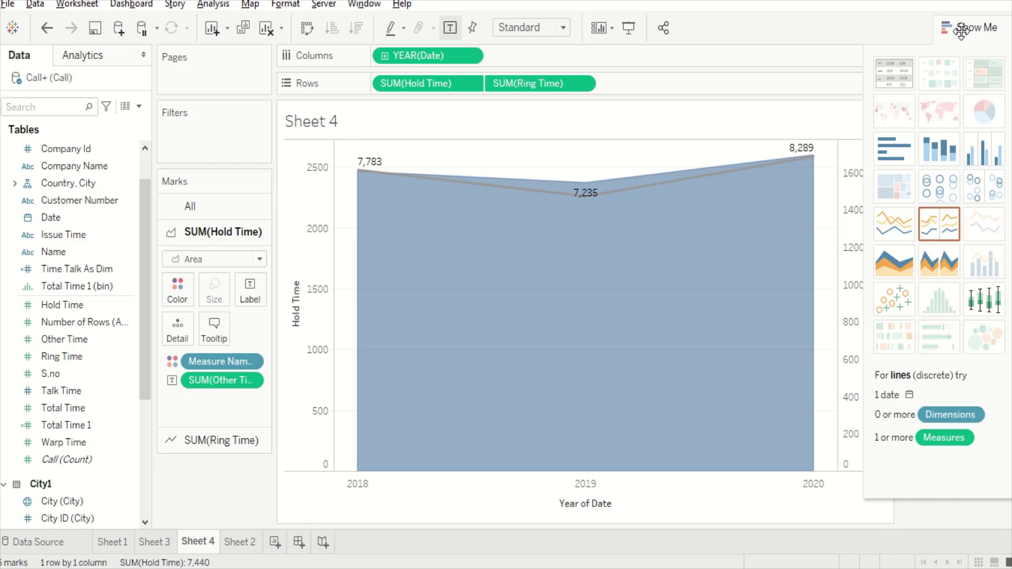